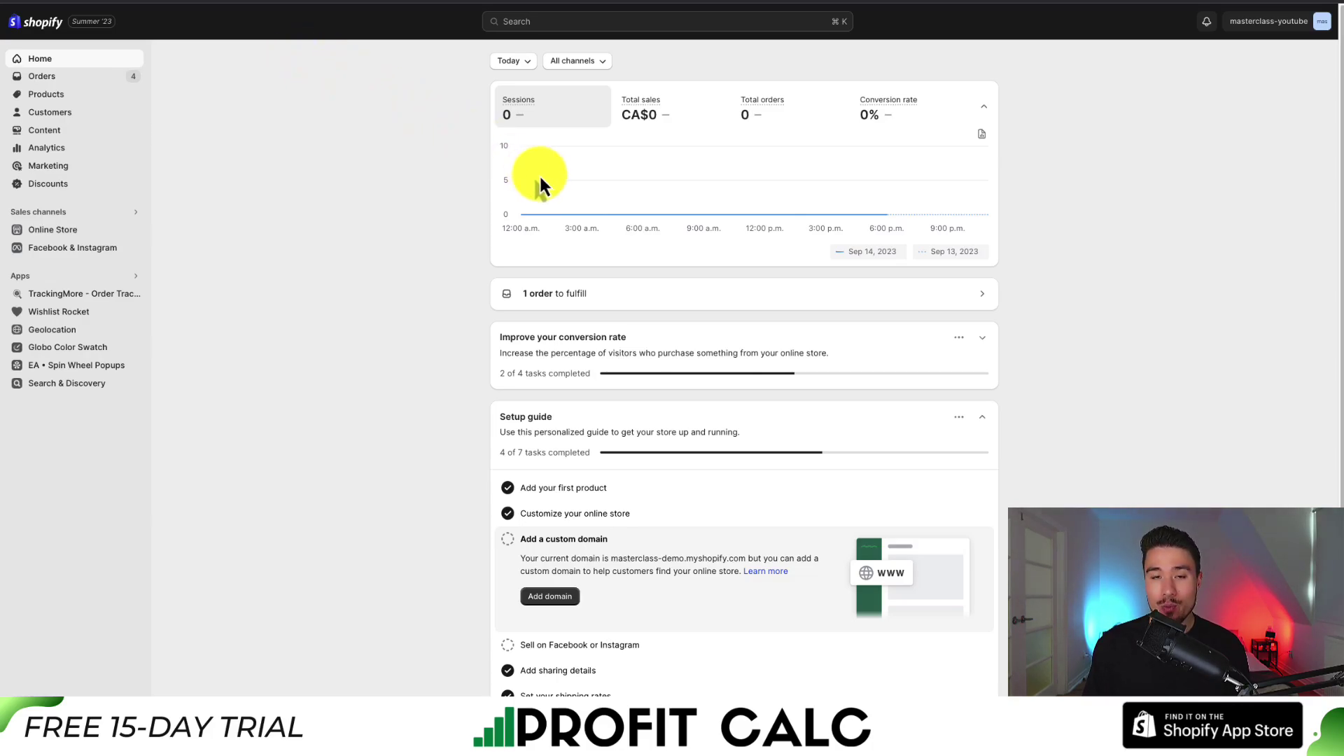
- Go to the Online Store Themes page listing the current Dawn theme copy
{"action": "mouse_move", "coordinate": [541, 179]}
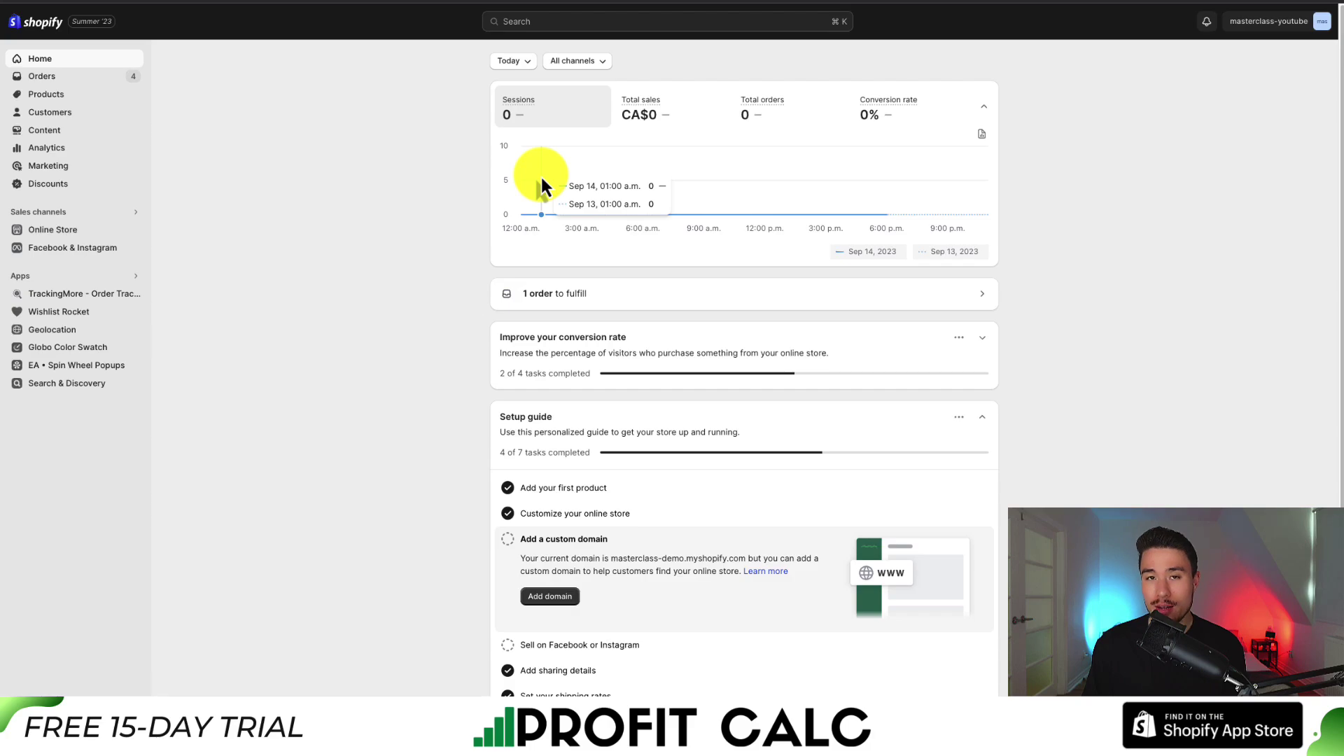
{"action": "left_click", "coordinate": [48, 234]}
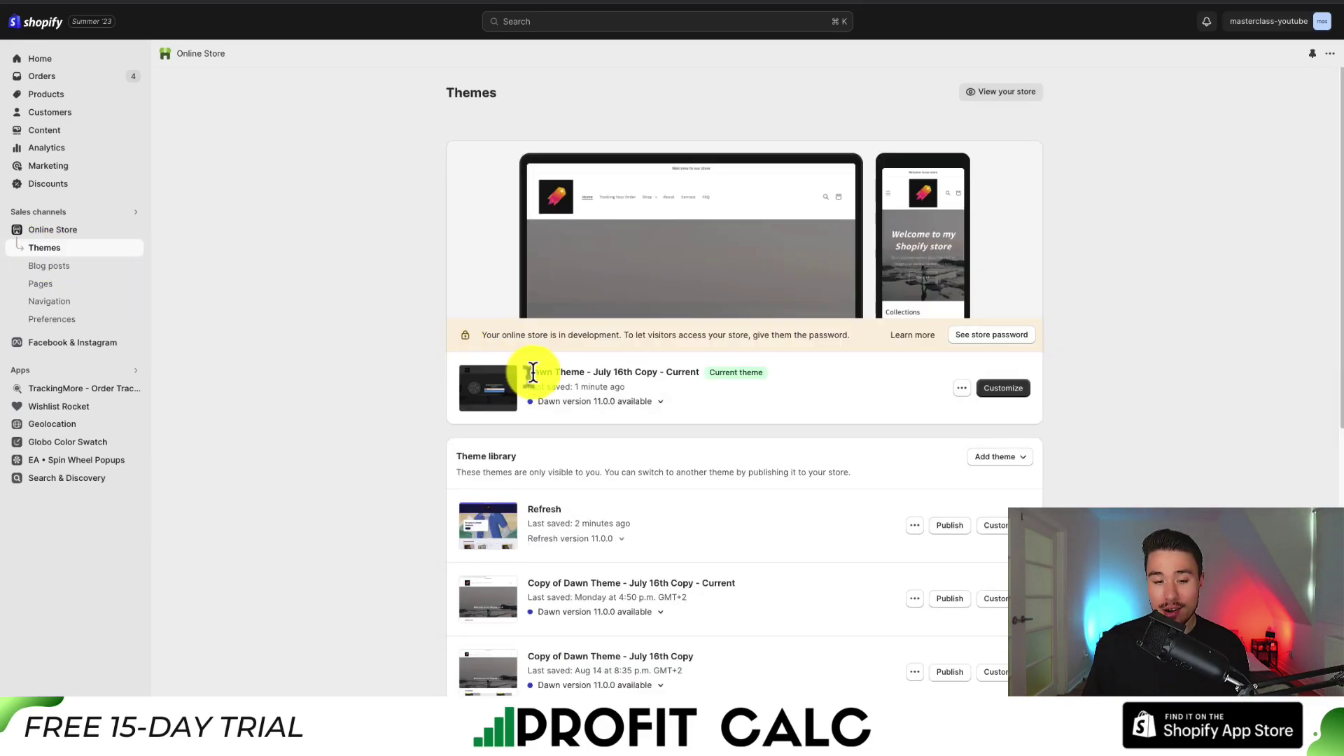
{"action": "left_click_drag", "start_coordinate": [530, 371], "coordinate": [567, 376]}
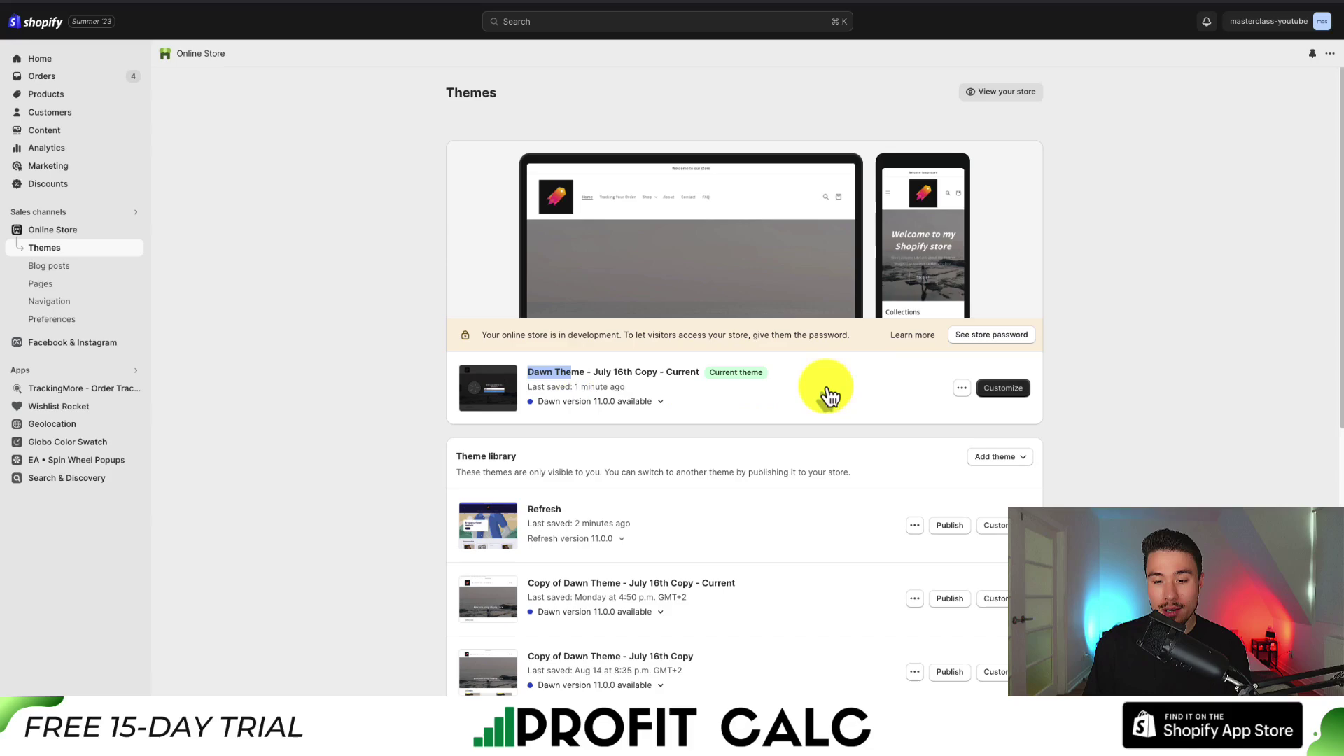
- Customize the Dawn copy and expand Theme settings' Cart section, showing Cart type Page
{"action": "left_click", "coordinate": [1002, 395]}
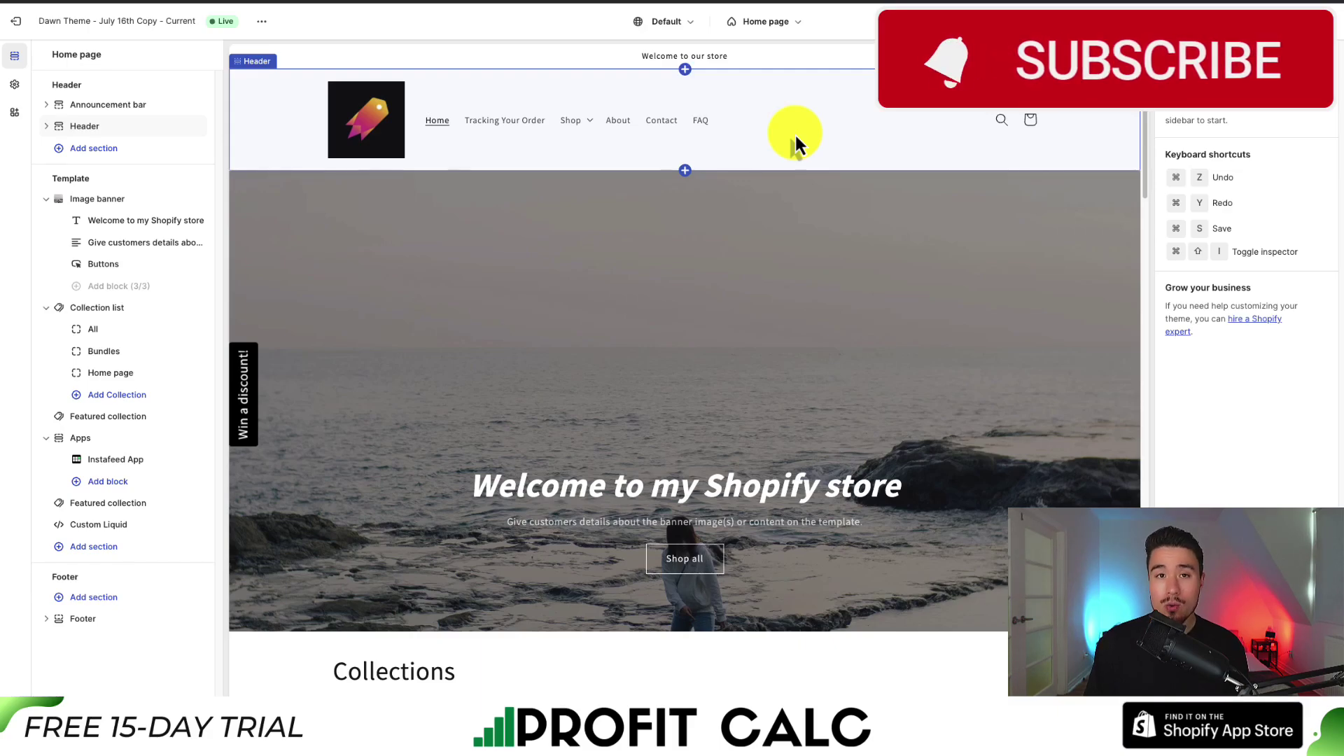
{"action": "left_click", "coordinate": [15, 85]}
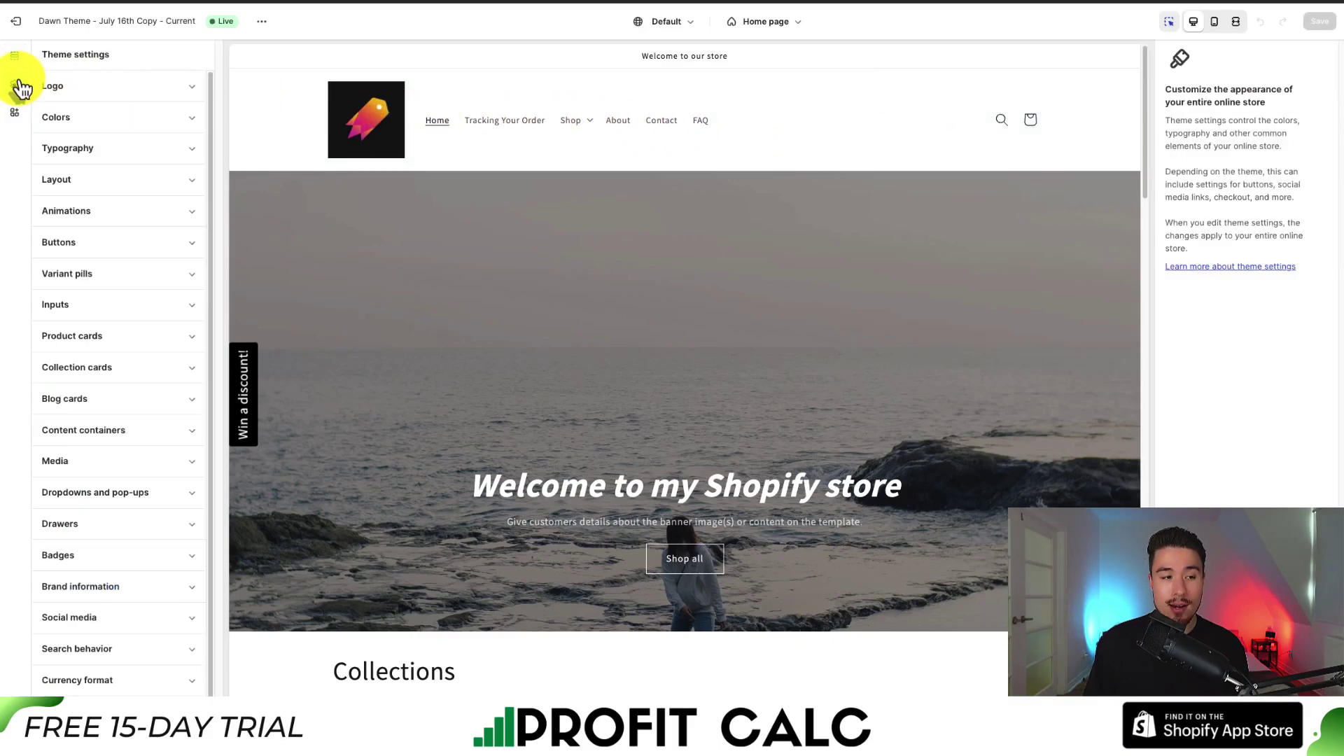
{"action": "scroll", "coordinate": [213, 263], "scroll_direction": "down", "scroll_amount": 2}
{"action": "scroll", "coordinate": [212, 277], "scroll_direction": "down", "scroll_amount": 2}
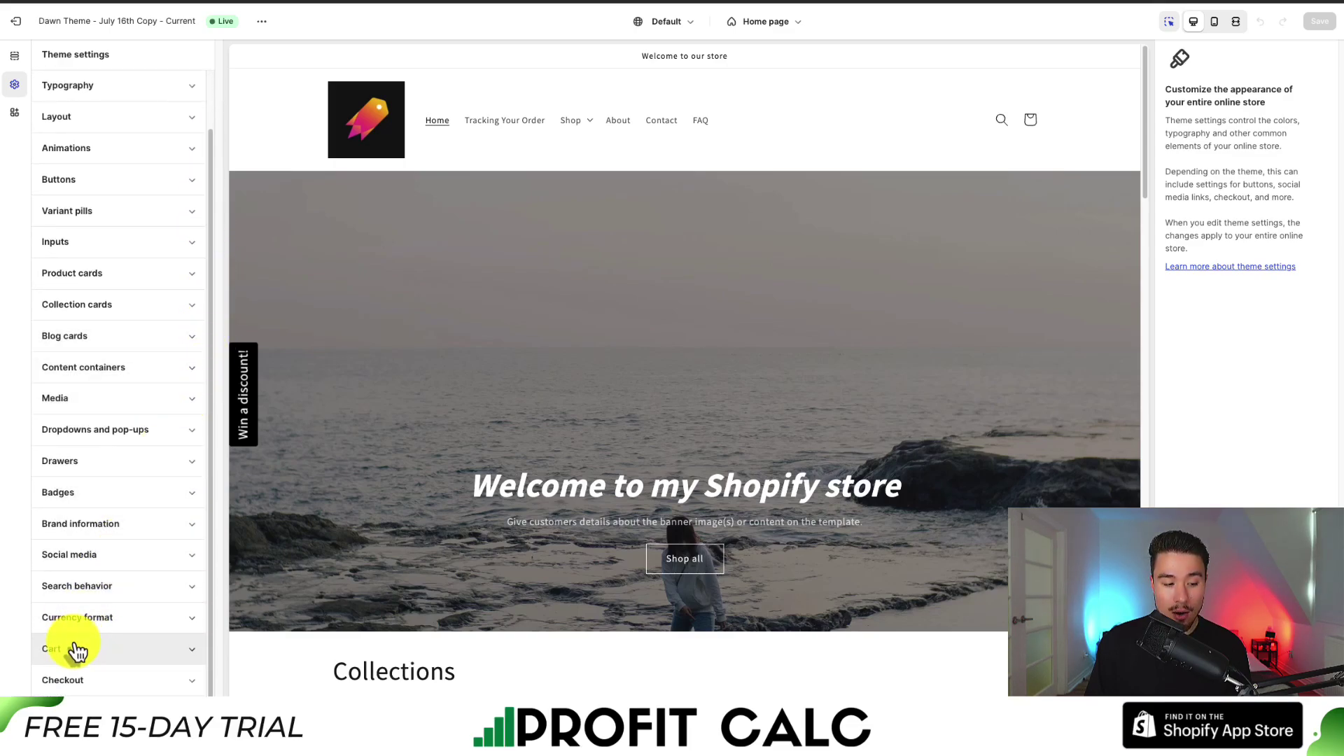
{"action": "left_click", "coordinate": [77, 651]}
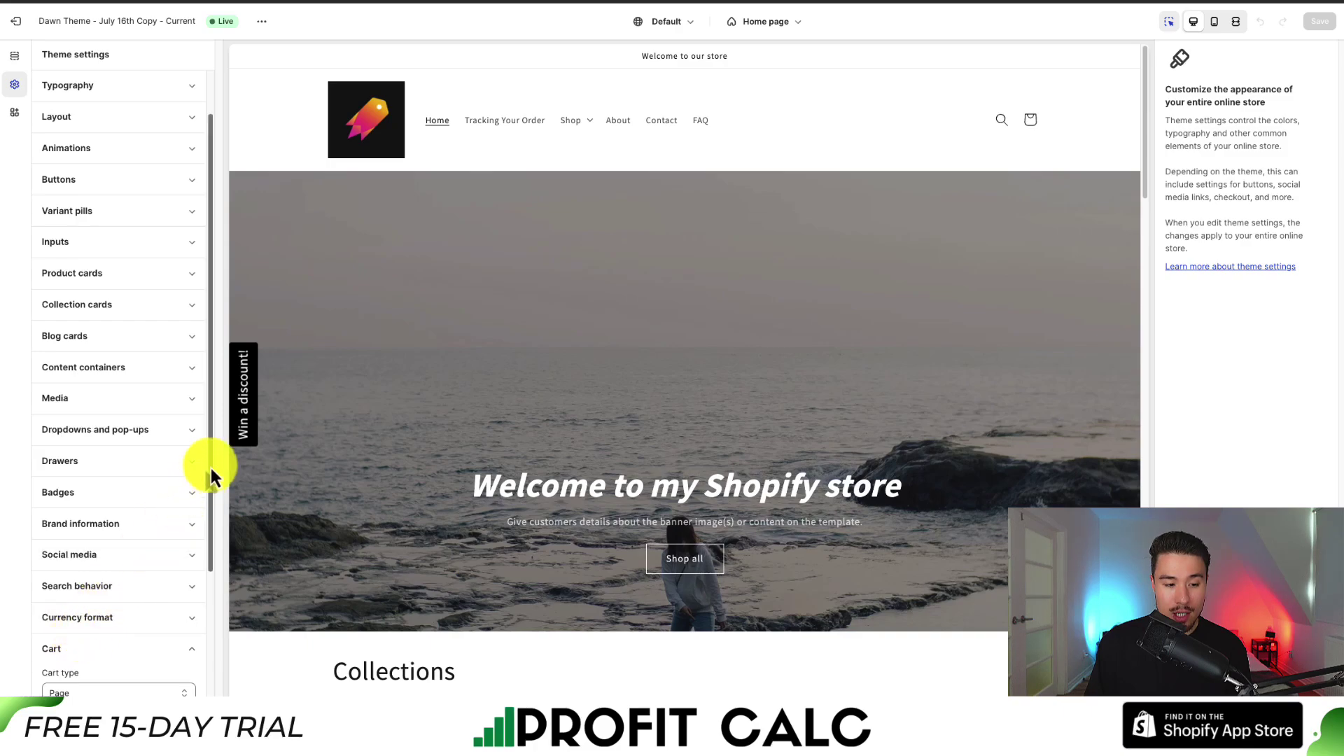
{"action": "left_click_drag", "start_coordinate": [210, 471], "coordinate": [199, 518]}
{"action": "scroll", "coordinate": [200, 518], "scroll_direction": "down", "scroll_amount": 3}
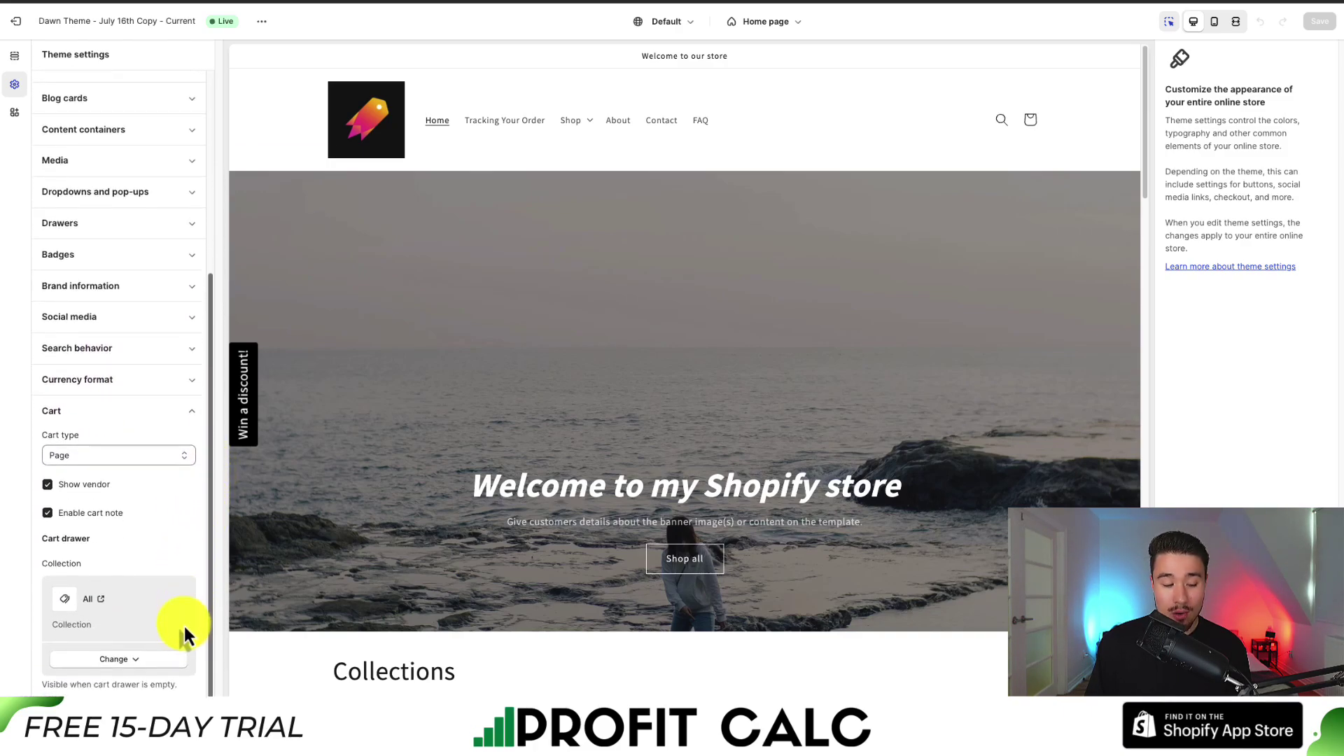
- Change the theme's Cart type to Drawer and save
{"action": "left_click", "coordinate": [61, 418]}
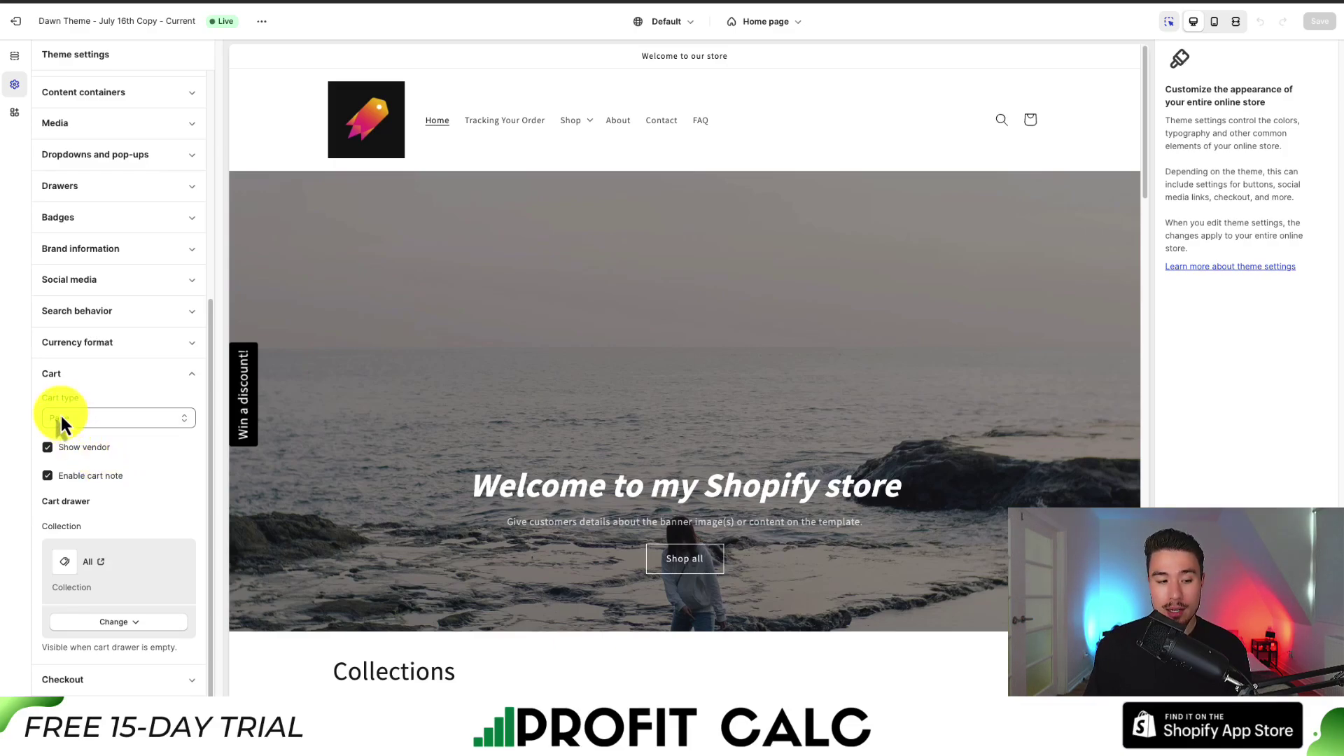
{"action": "left_click", "coordinate": [61, 416]}
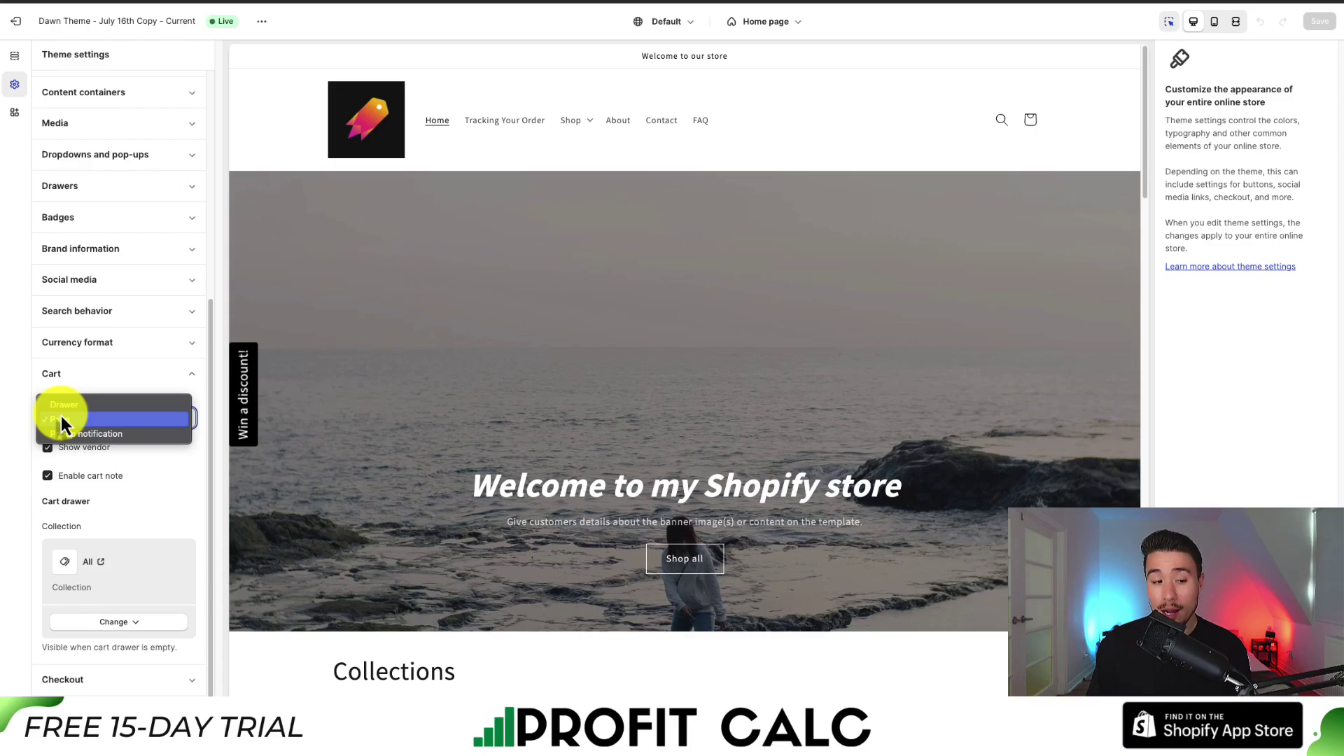
{"action": "key", "text": "Down"}
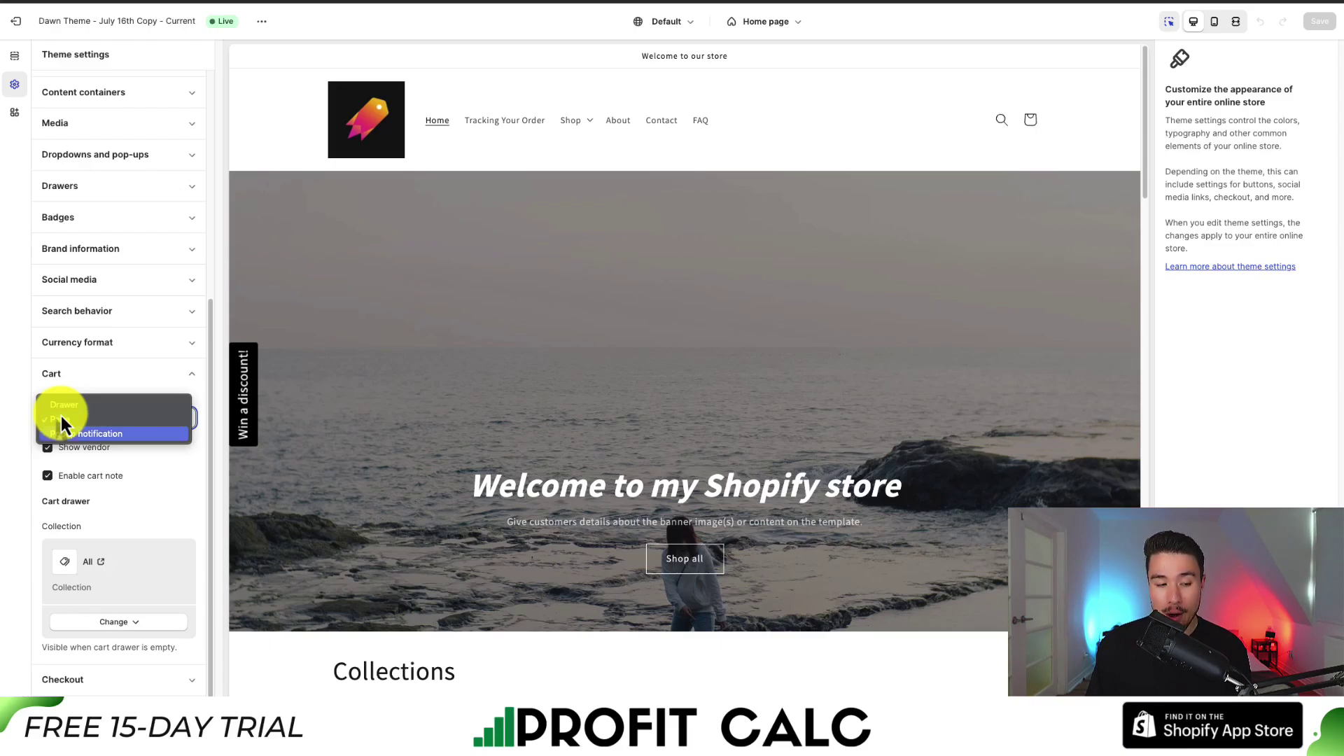
{"action": "key", "text": "Up"}
{"action": "key", "text": "Up"}
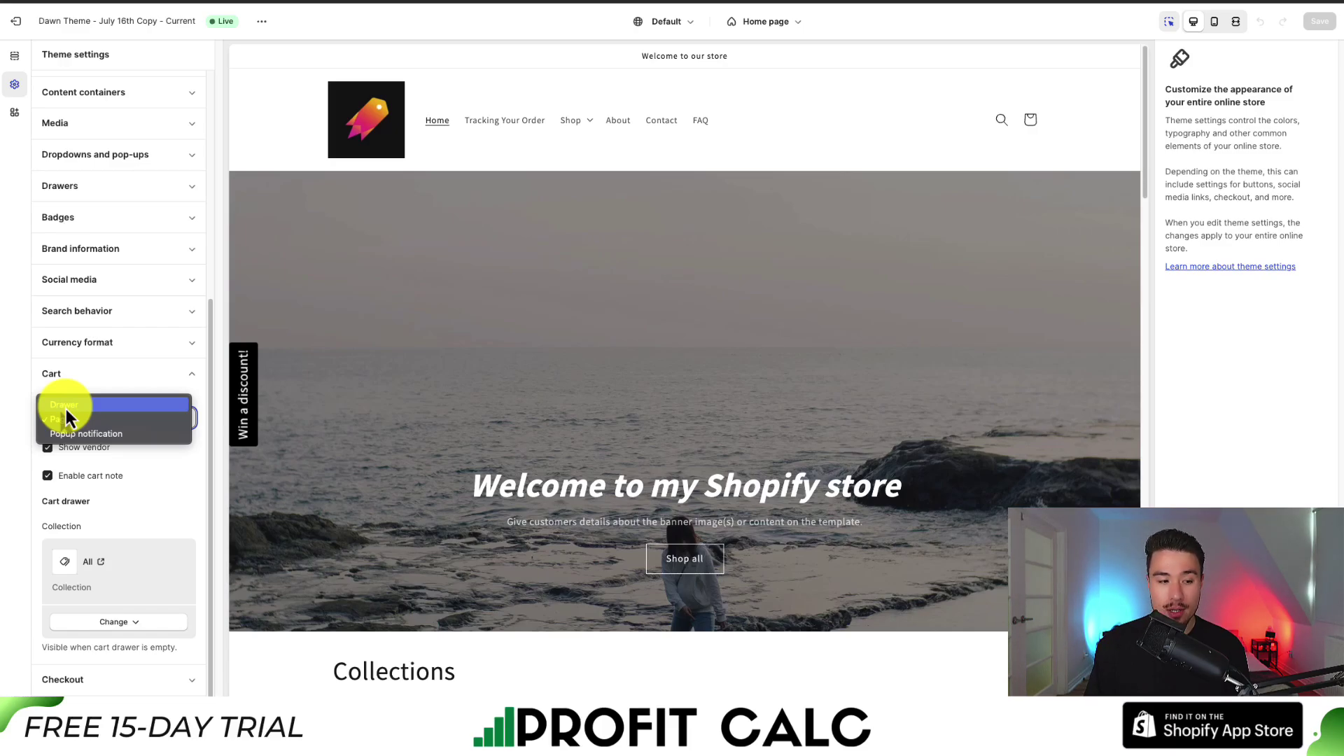
{"action": "key", "text": "Return"}
{"action": "scroll", "coordinate": [390, 547], "scroll_direction": "down", "scroll_amount": 5}
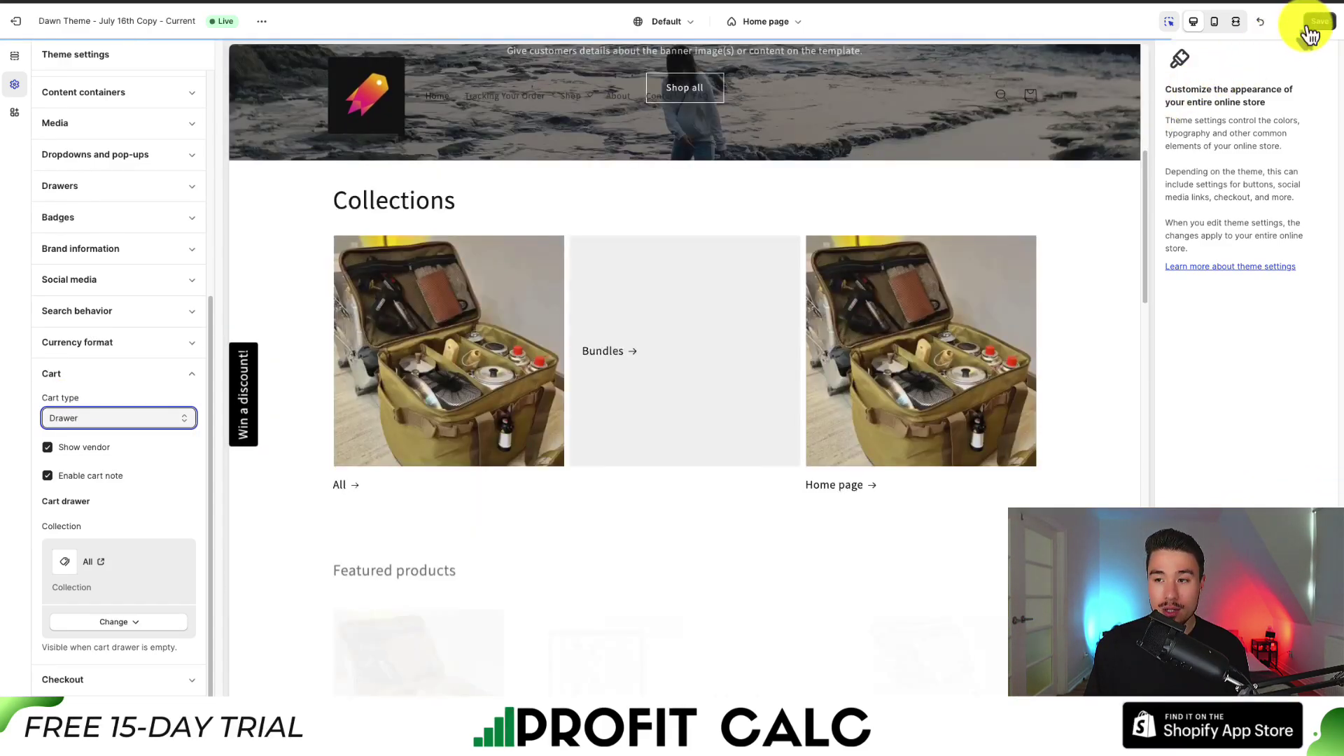
{"action": "left_click", "coordinate": [1316, 21]}
- Add the Outdoor Camping Bag to the cart in the preview to open the cart drawer
{"action": "scroll", "coordinate": [384, 560], "scroll_direction": "down", "scroll_amount": 3}
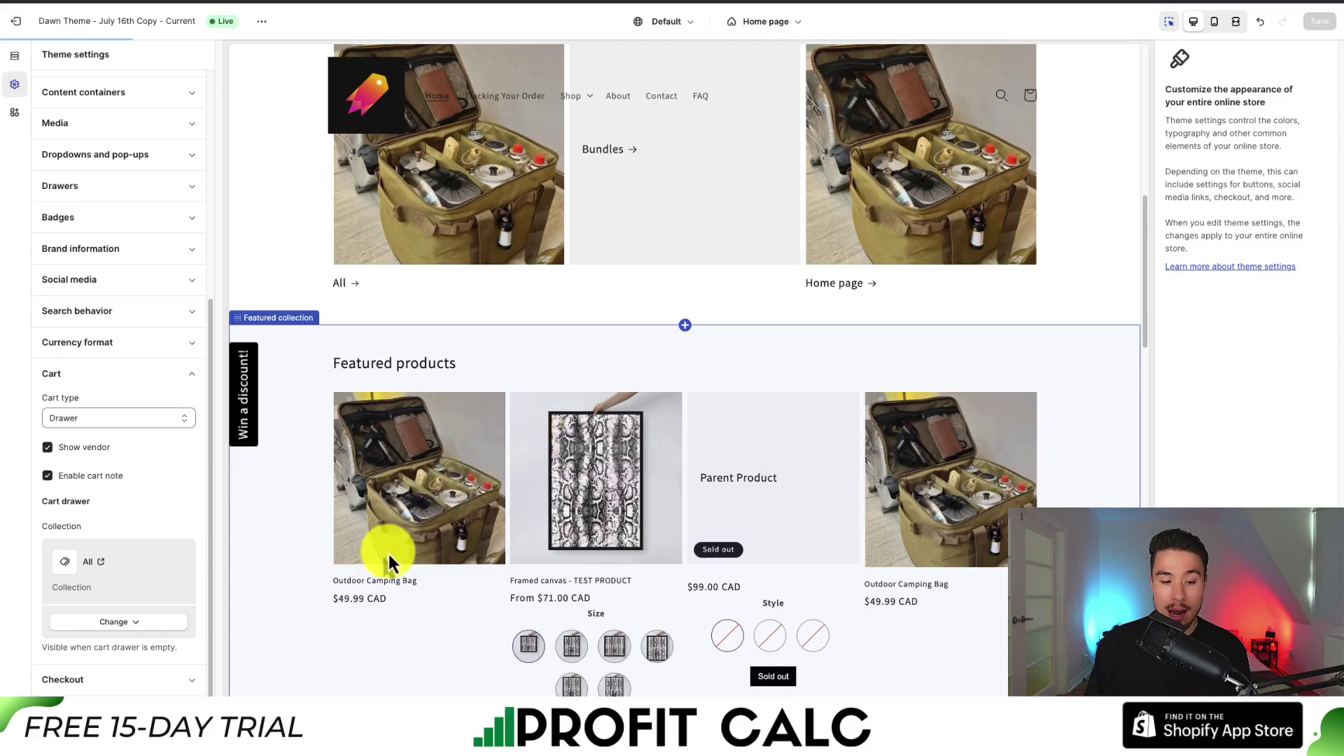
{"action": "left_click", "coordinate": [379, 561]}
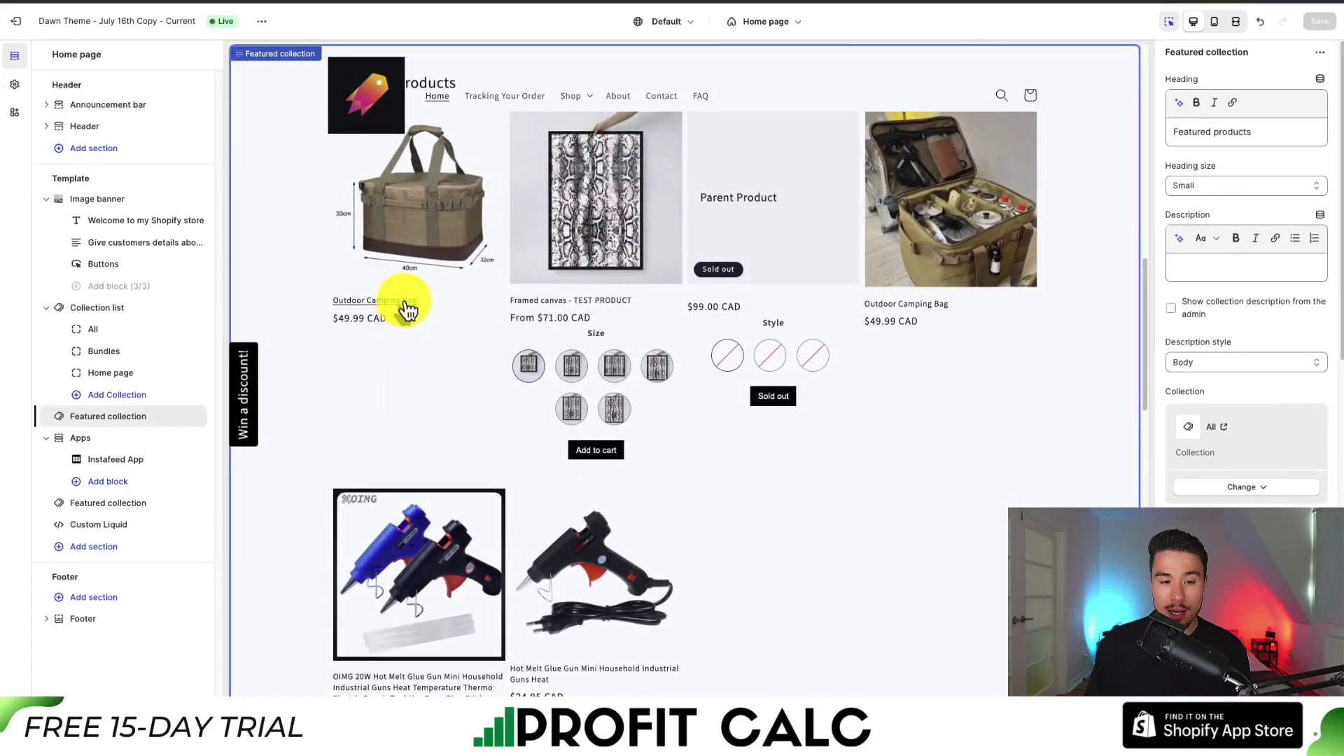
{"action": "left_click", "coordinate": [408, 308]}
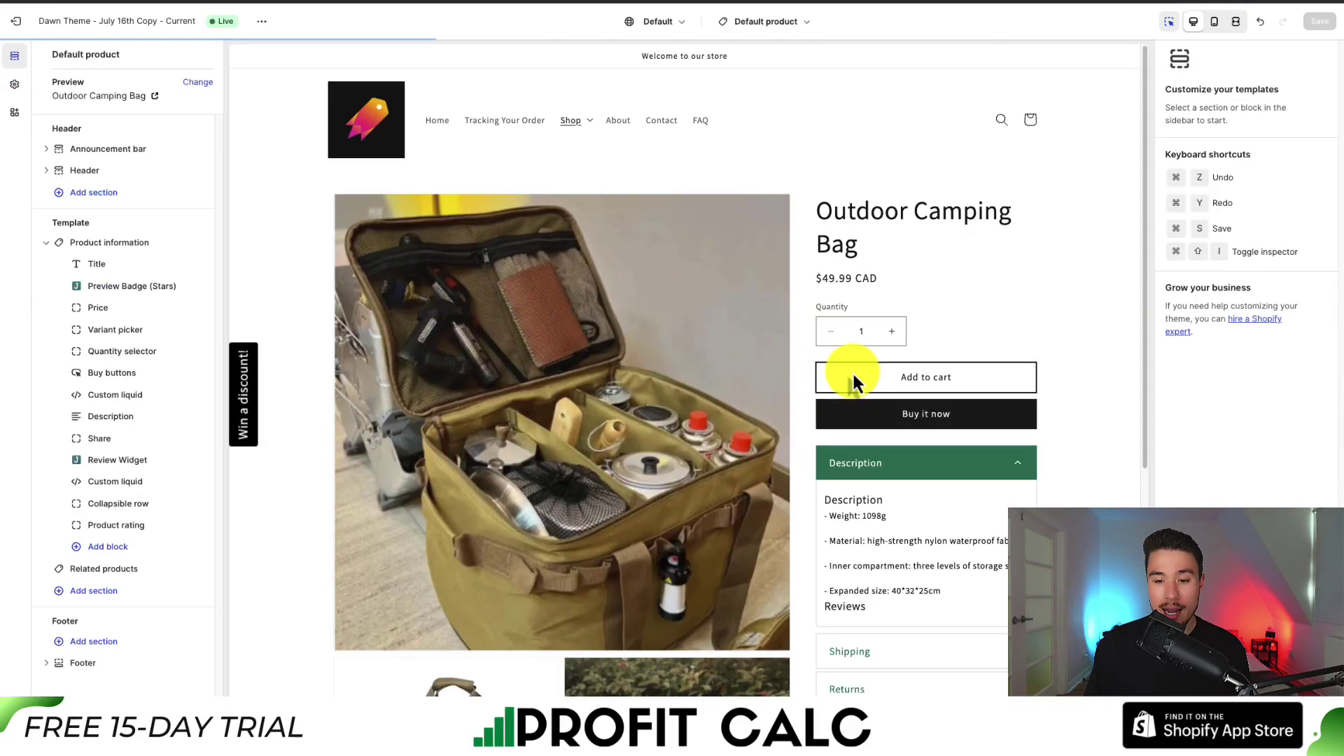
{"action": "scroll", "coordinate": [854, 364], "scroll_direction": "down", "scroll_amount": 2}
{"action": "left_click", "coordinate": [853, 243]}
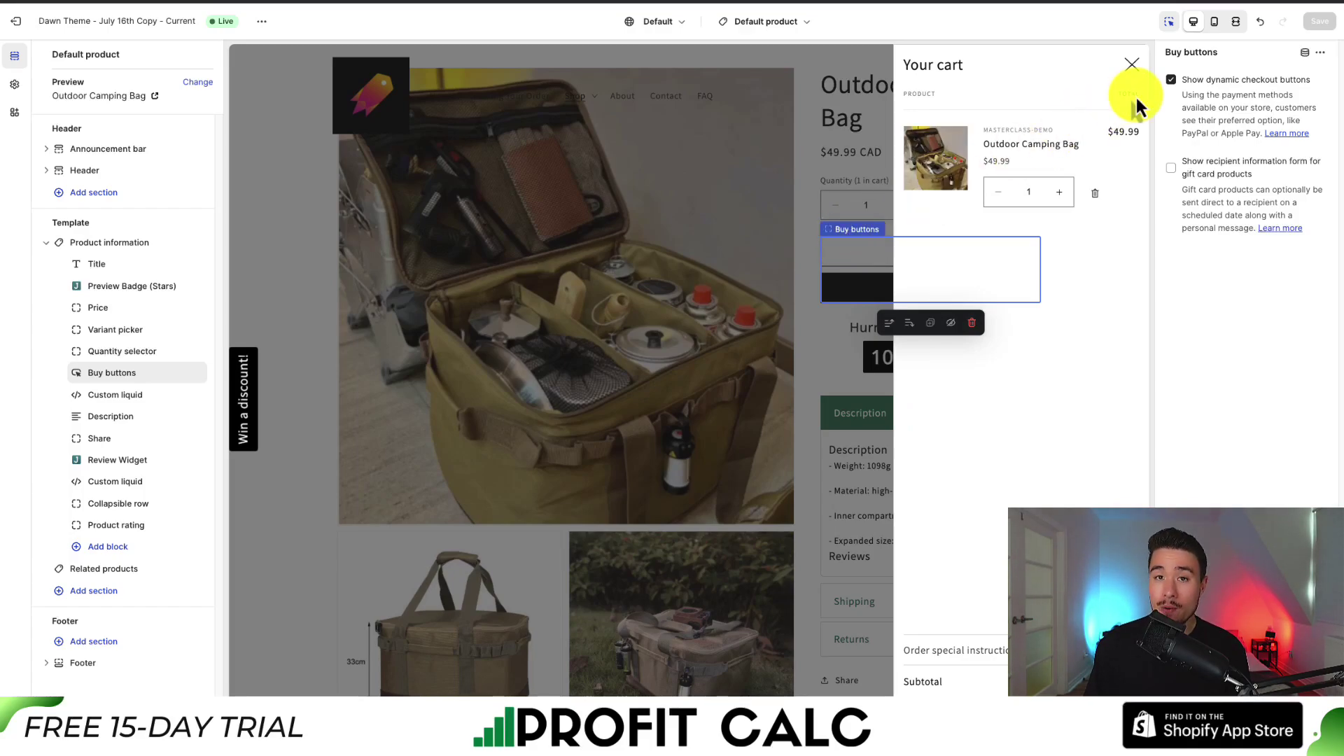
{"action": "left_click_drag", "start_coordinate": [902, 65], "coordinate": [1118, 70]}
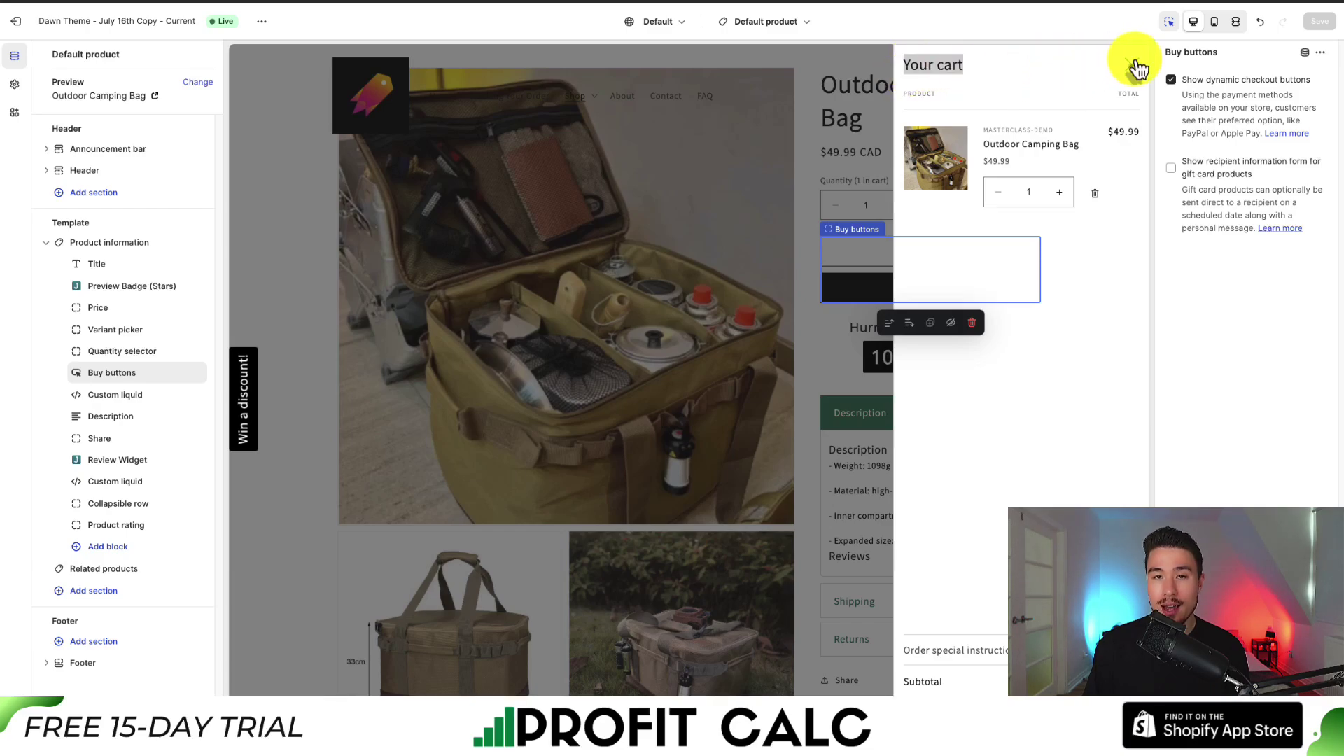
- Set the Cart type back to Page in the Cart settings and save
{"action": "left_click", "coordinate": [14, 87]}
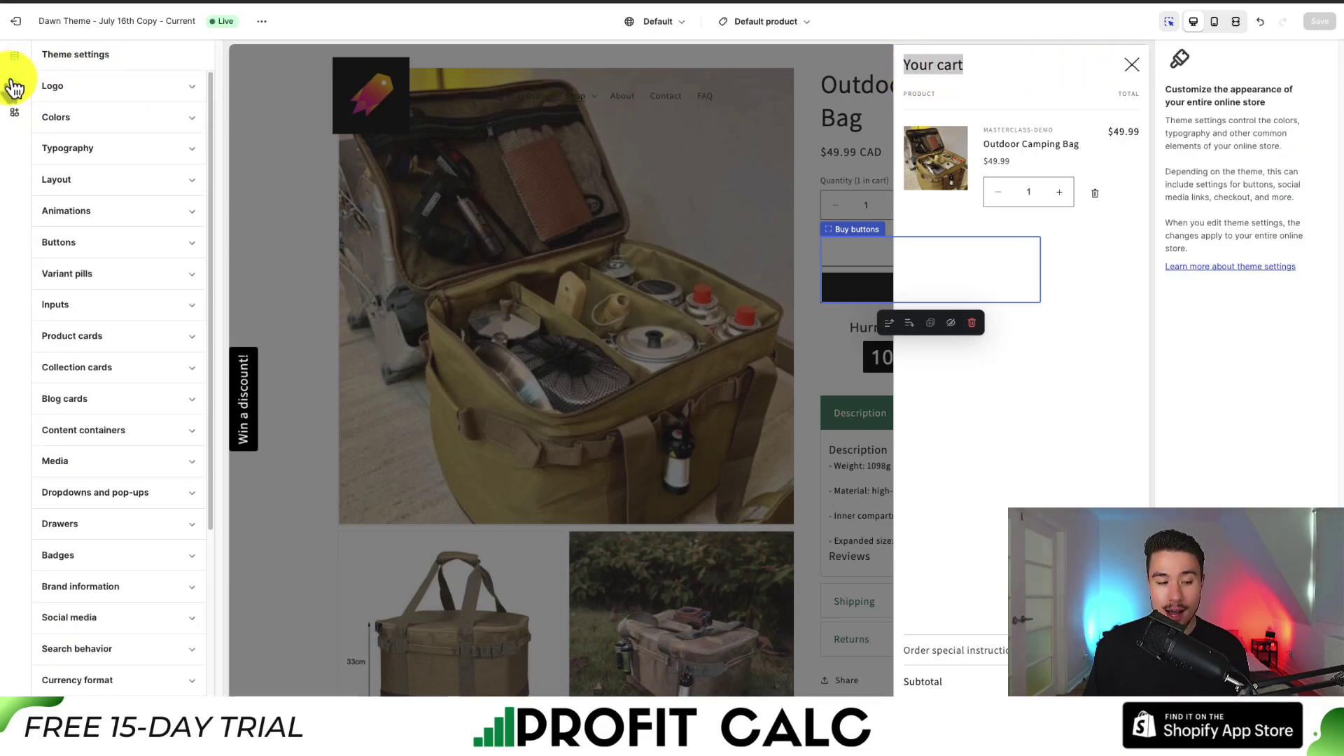
{"action": "scroll", "coordinate": [73, 374], "scroll_direction": "down", "scroll_amount": 5}
{"action": "left_click", "coordinate": [74, 375]}
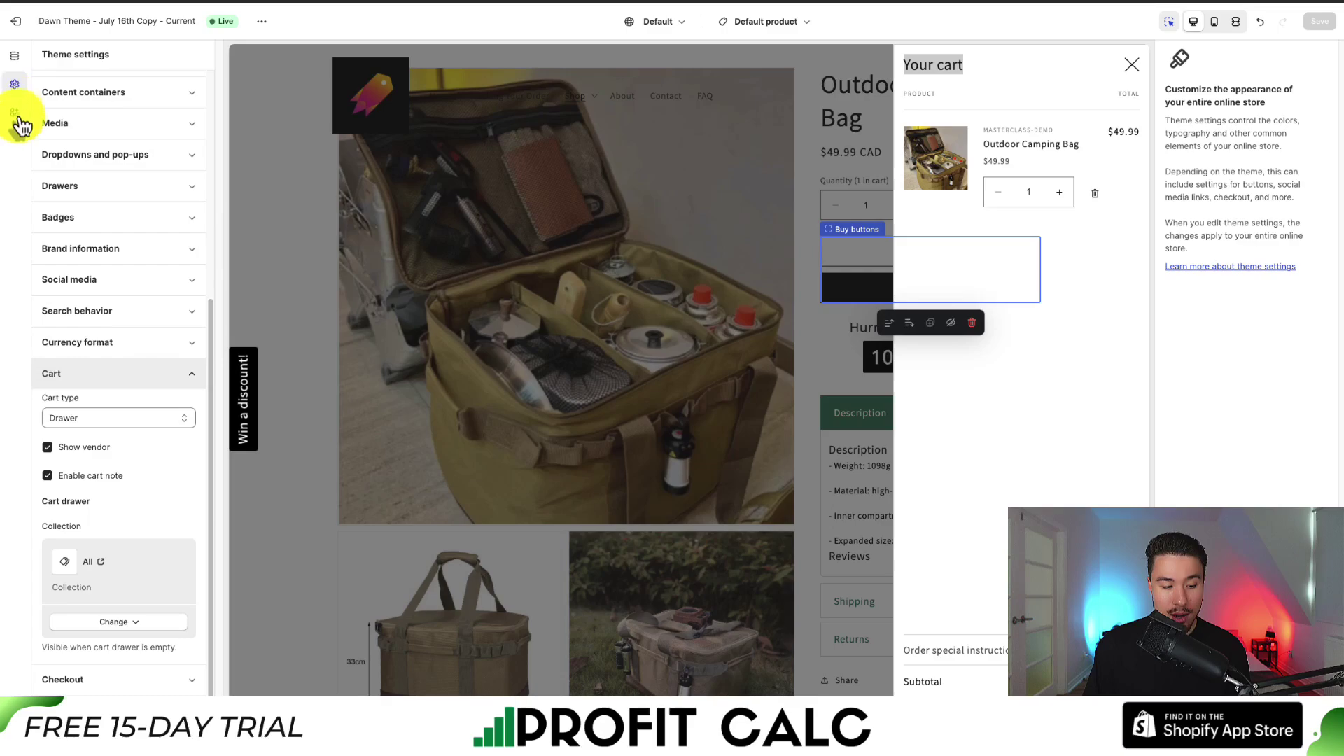
{"action": "left_click", "coordinate": [84, 418]}
{"action": "left_click", "coordinate": [70, 434]}
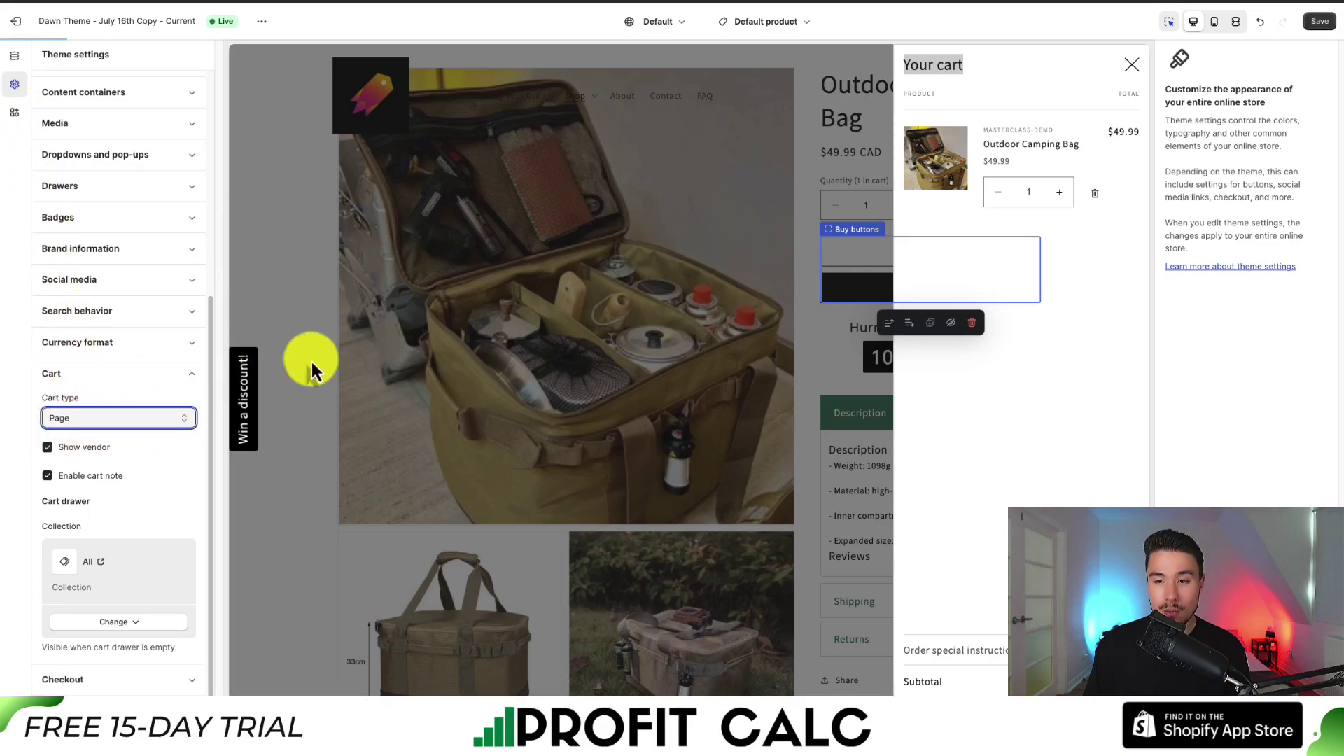
{"action": "left_click", "coordinate": [1320, 21]}
- Add another camping bag, then switch Cart type to Popup notification and save
{"action": "left_click", "coordinate": [1132, 66]}
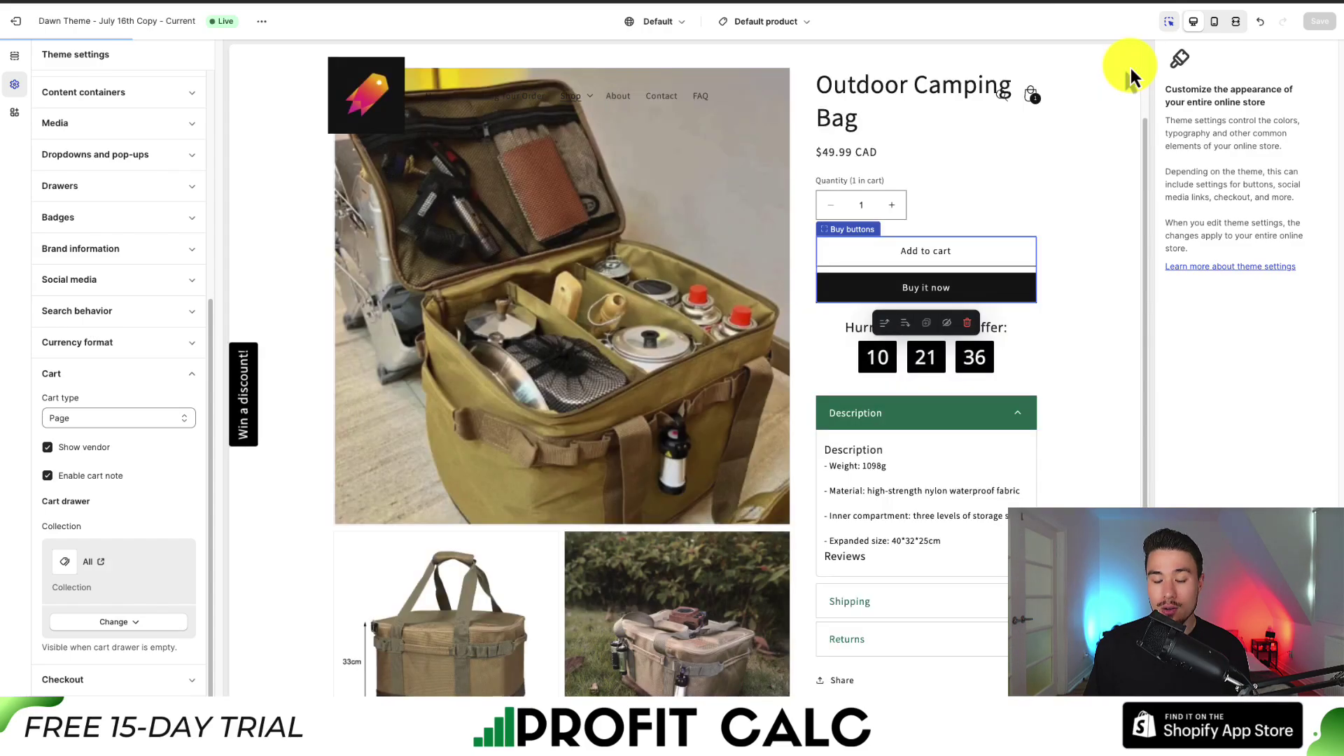
{"action": "left_click", "coordinate": [915, 260]}
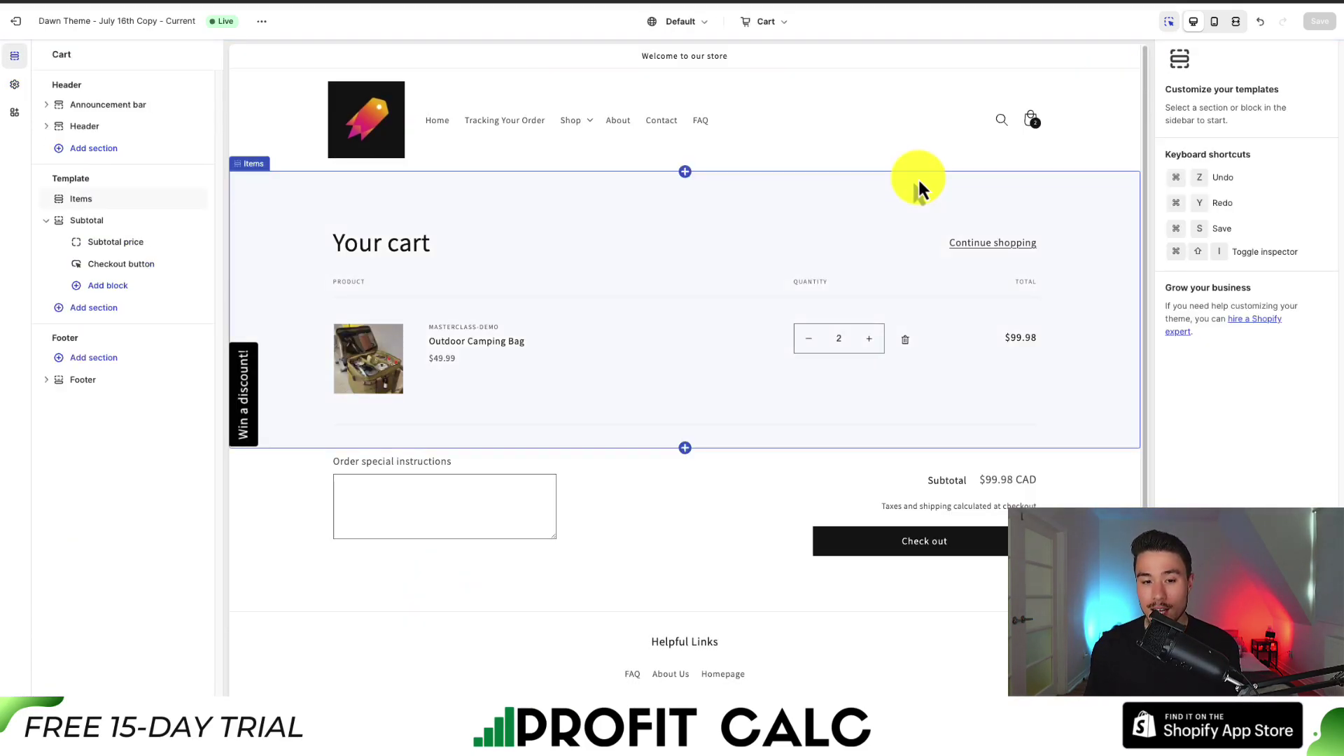
{"action": "left_click", "coordinate": [14, 84]}
{"action": "left_click", "coordinate": [108, 418]}
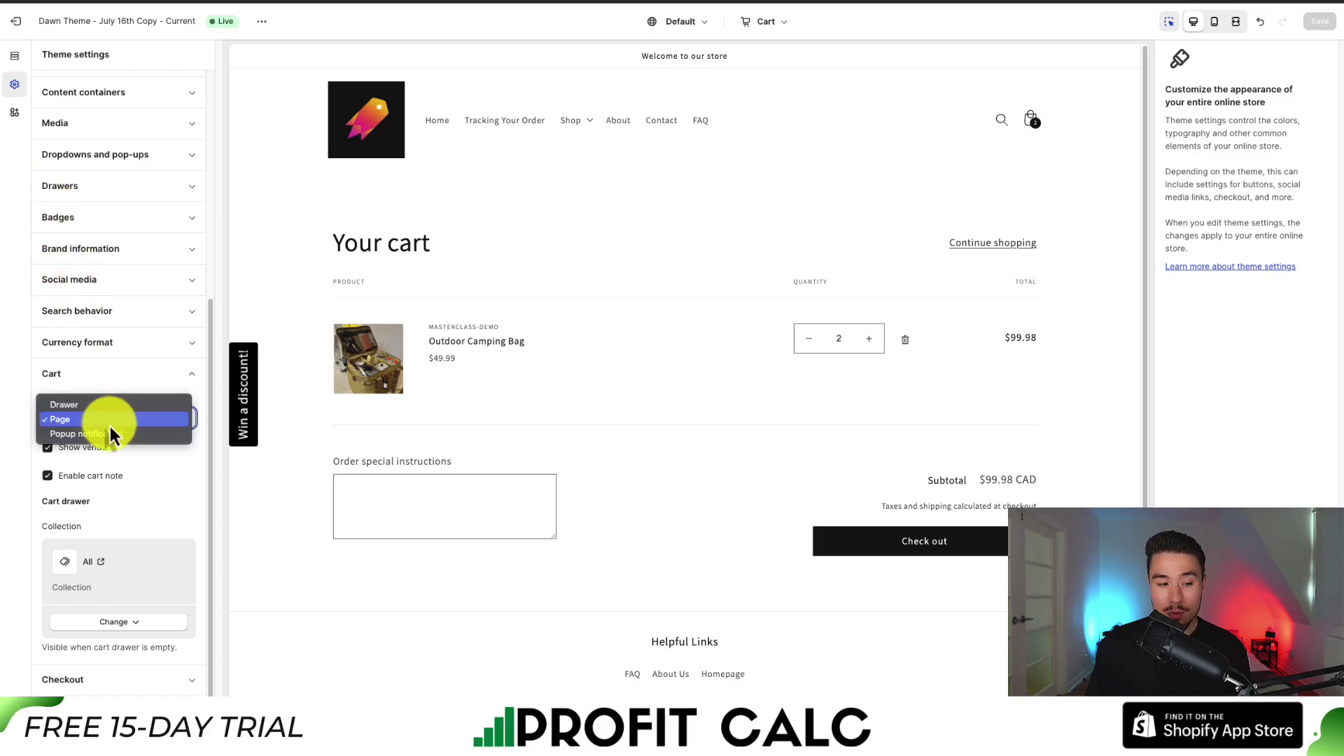
{"action": "left_click", "coordinate": [109, 434]}
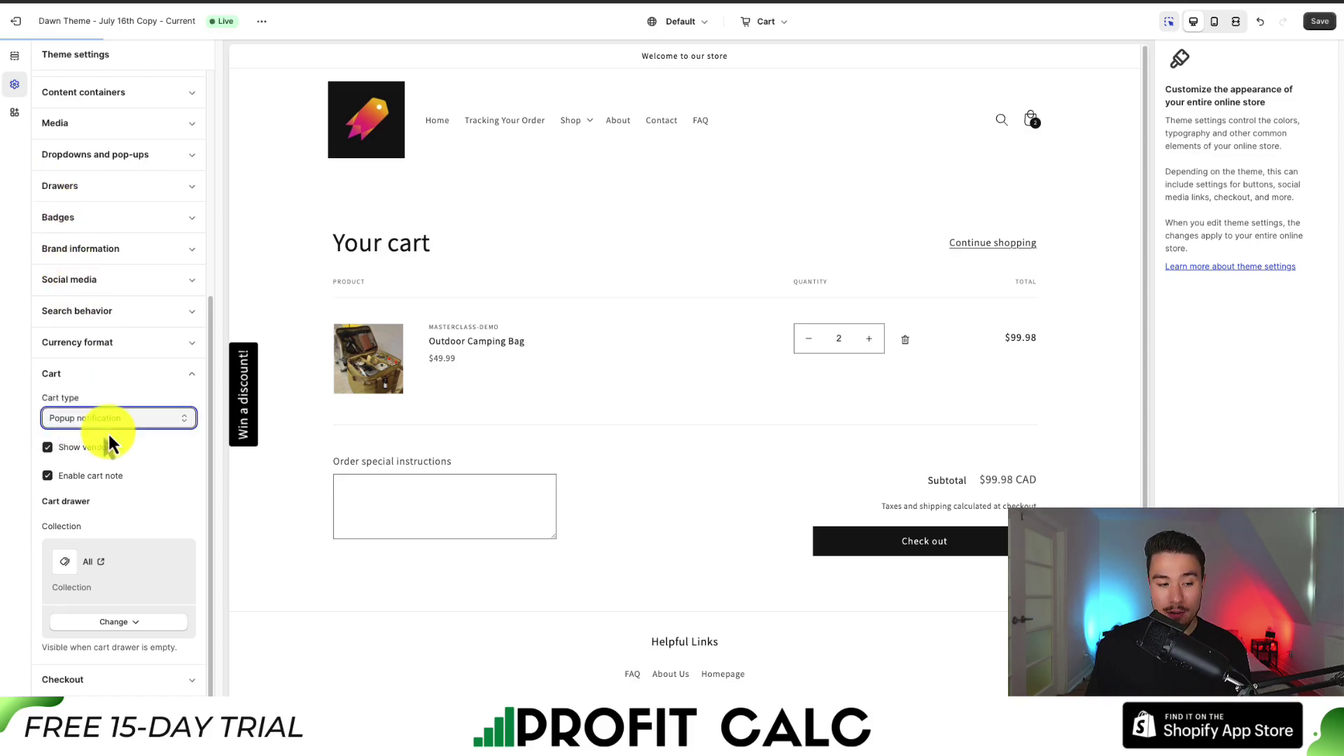
{"action": "left_click", "coordinate": [1320, 22]}
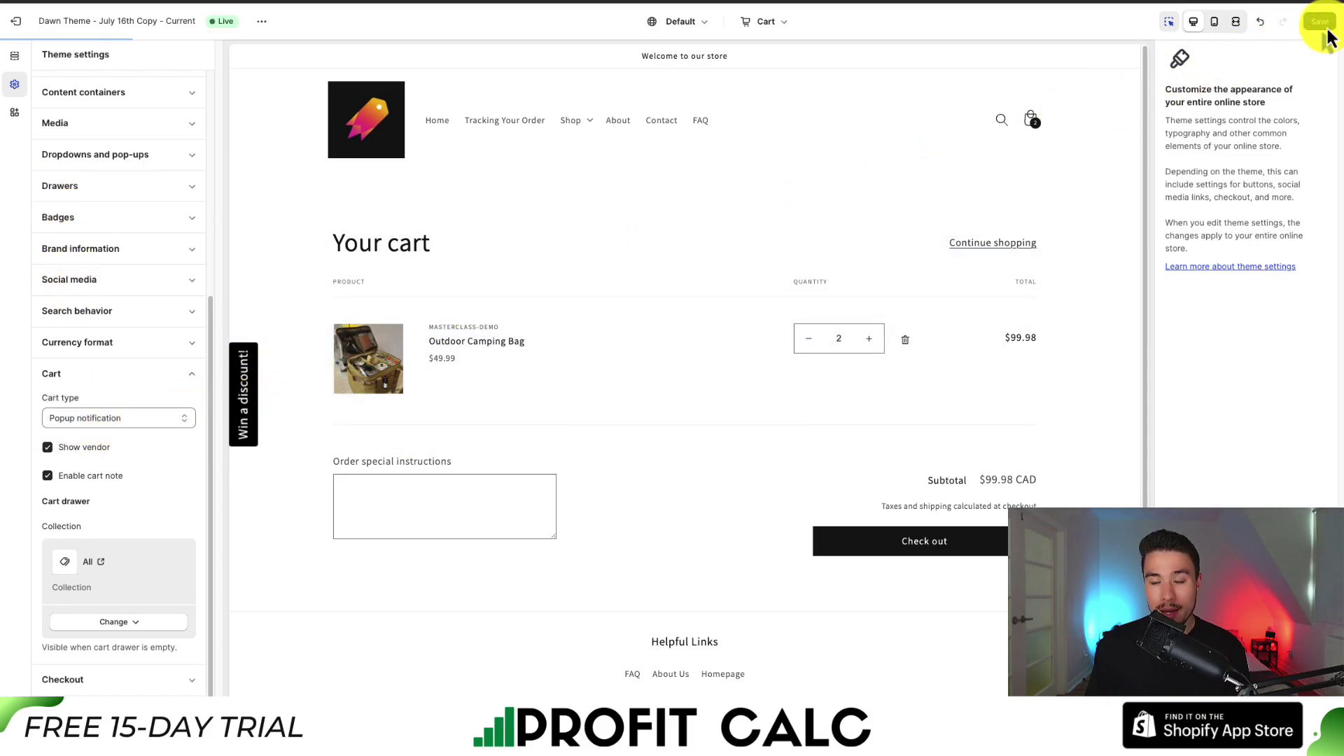
{"action": "left_click", "coordinate": [445, 346]}
- Add another Outdoor Camping Bag from its product page, bringing the cart to 3 bags
{"action": "left_click", "coordinate": [445, 343]}
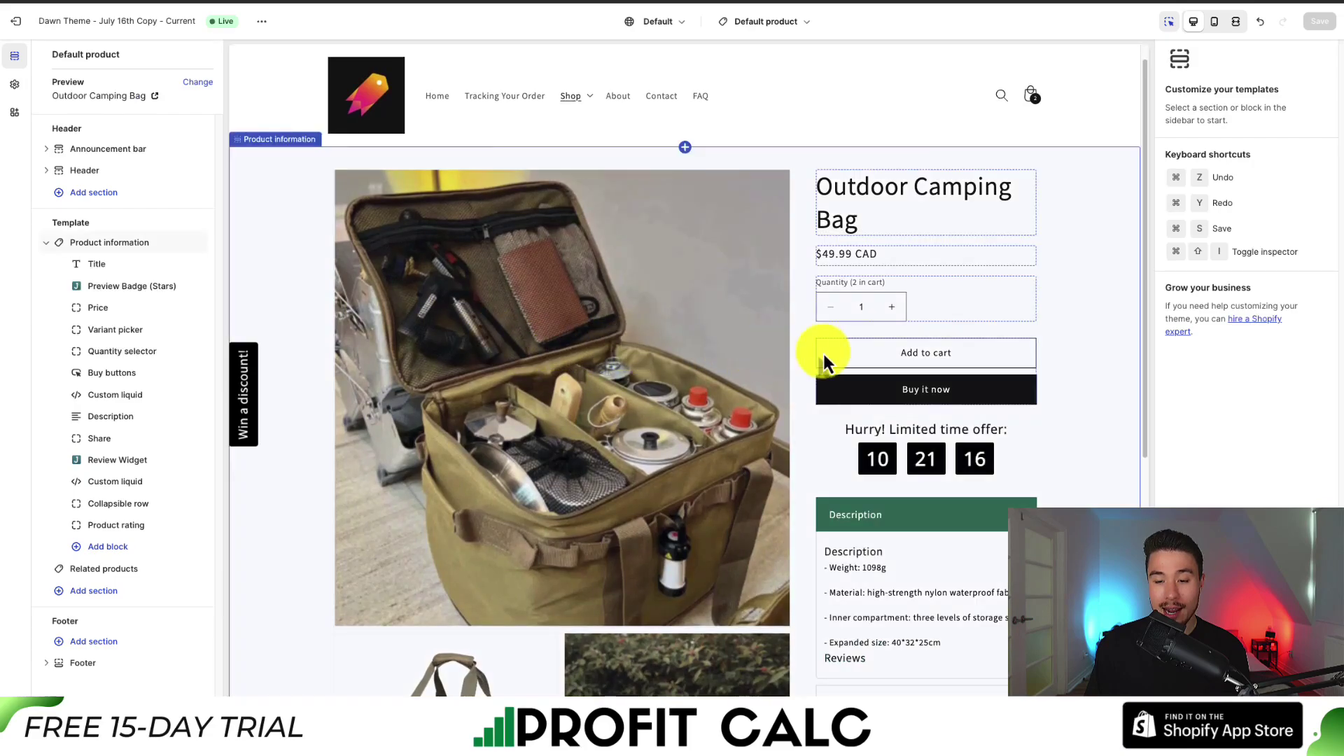
{"action": "left_click", "coordinate": [990, 359]}
{"action": "left_click", "coordinate": [960, 253]}
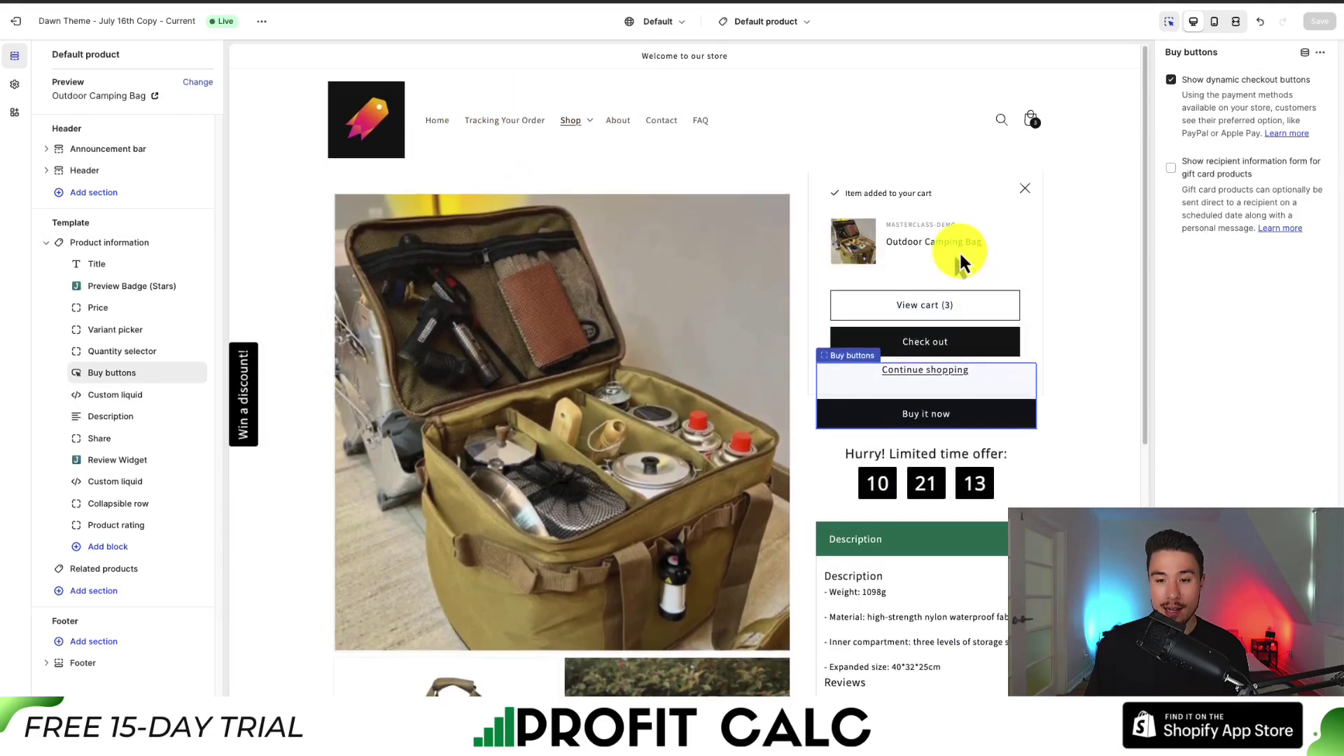
{"action": "left_click", "coordinate": [14, 84]}
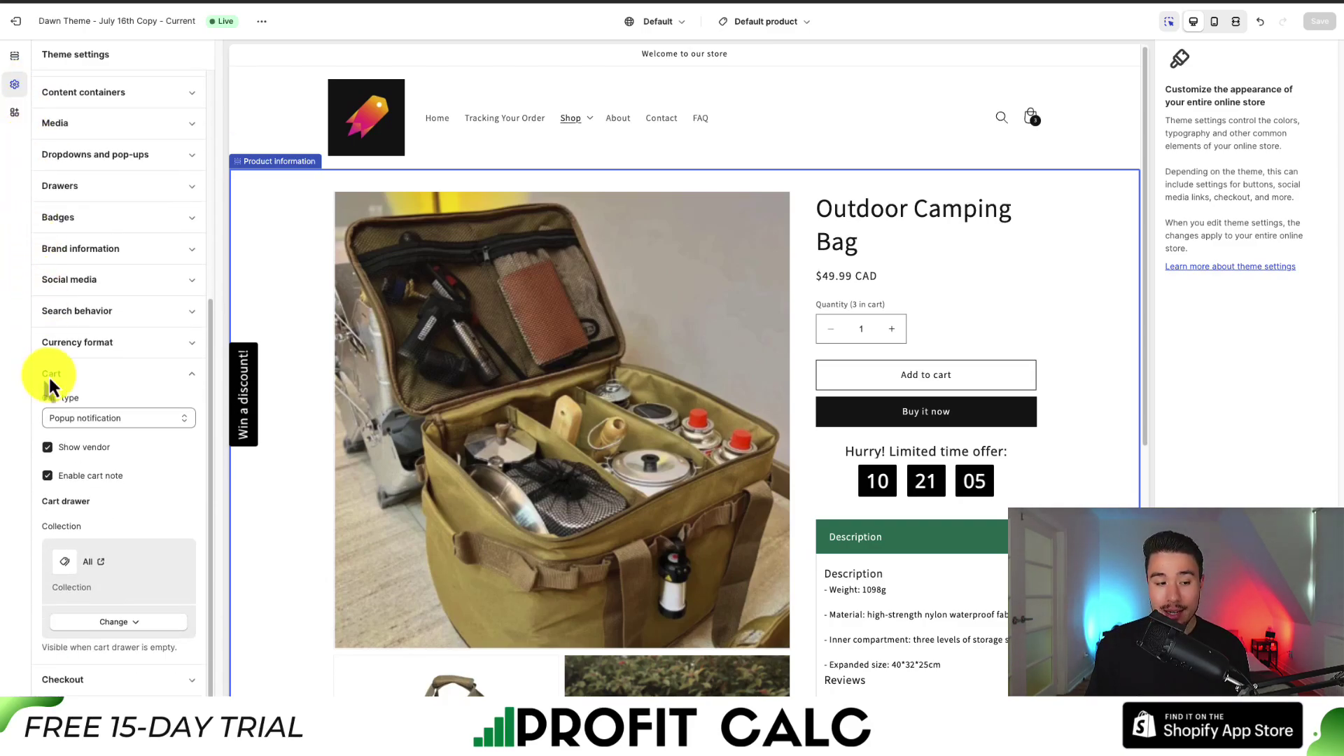
- Set Cart type to Page, turn off vendor and cart note, and save the theme
{"action": "left_click", "coordinate": [56, 418]}
{"action": "key", "text": "Up"}
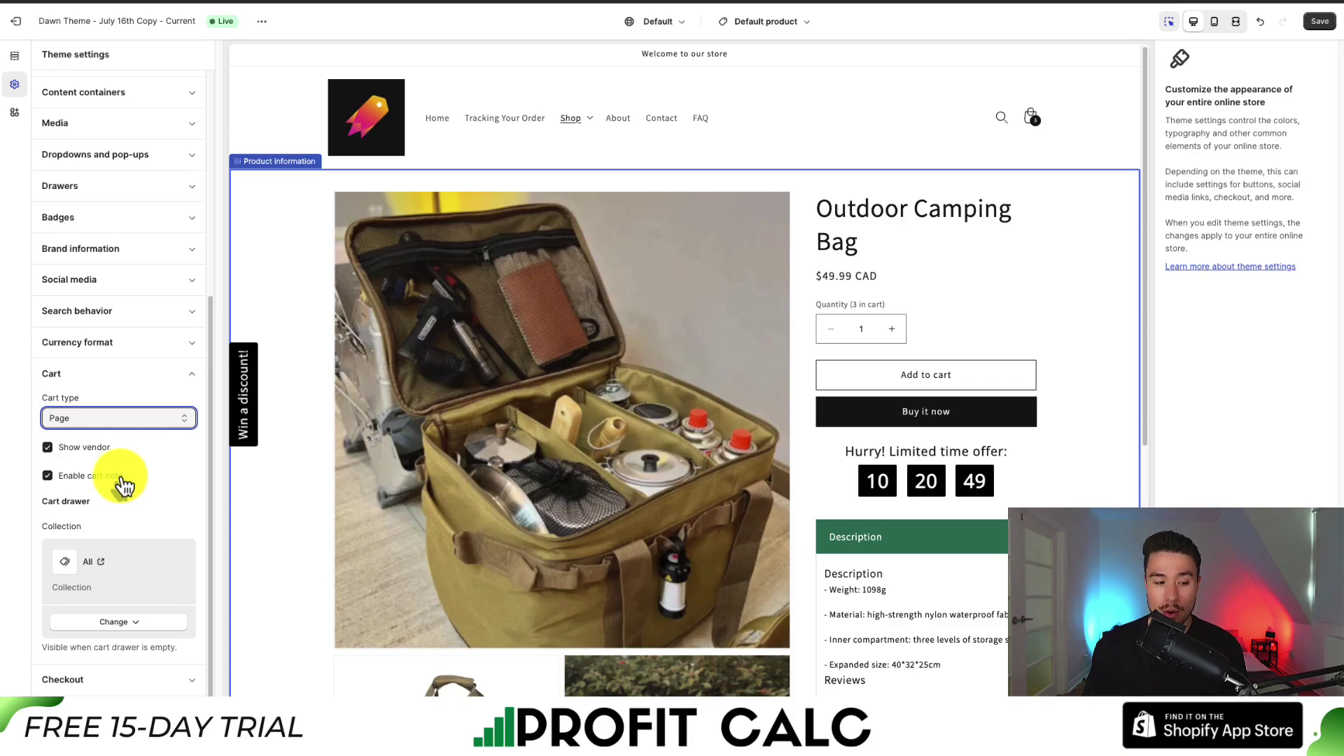
{"action": "left_click", "coordinate": [67, 476]}
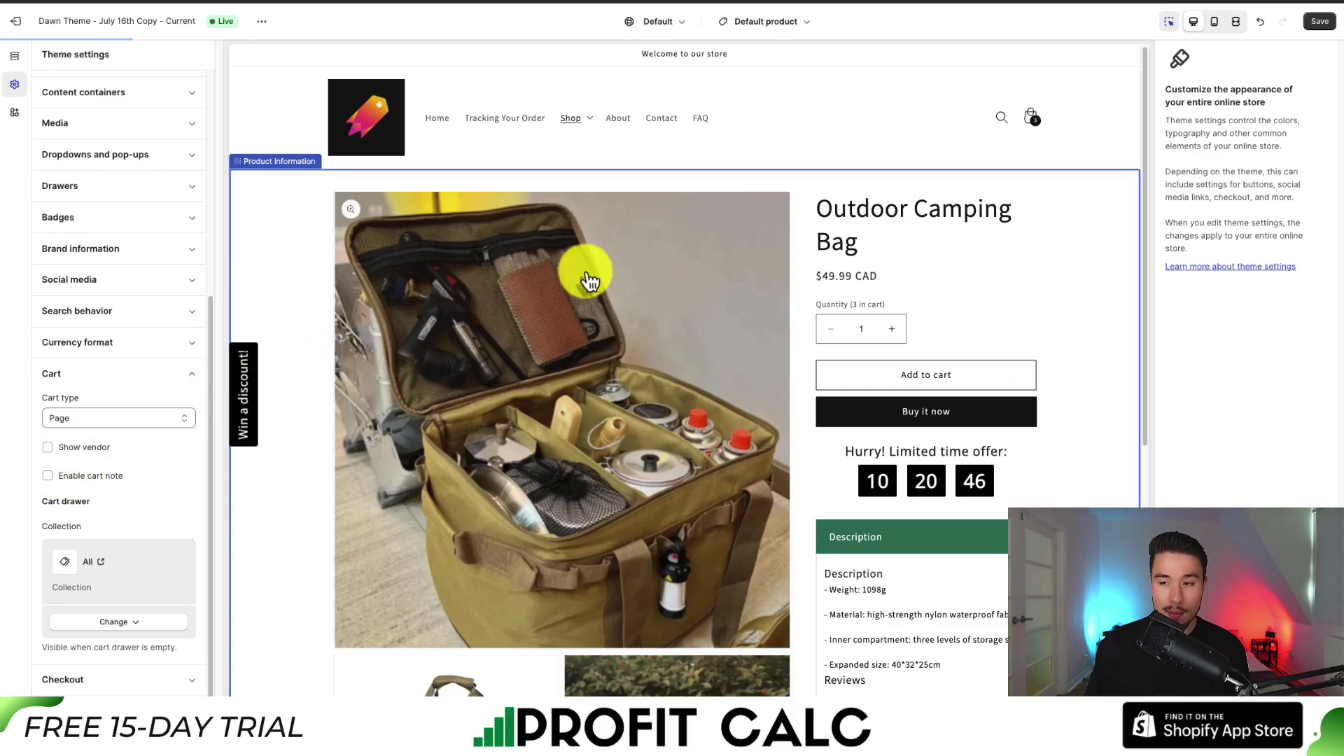
{"action": "left_click", "coordinate": [1319, 27]}
{"action": "left_click", "coordinate": [965, 70]}
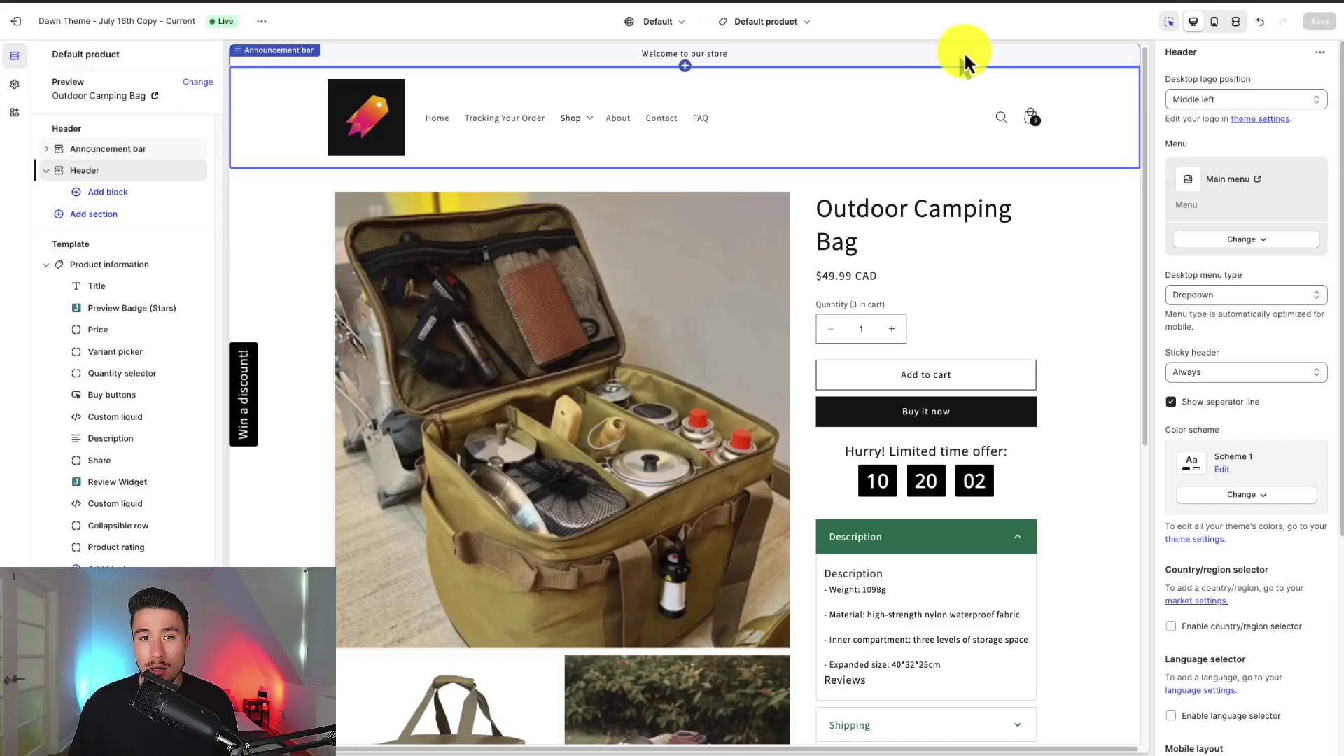
- Load the Cart template from the preview header, showing 3 Outdoor Camping Bags totalling $149.97 CAD
{"action": "left_click", "coordinate": [748, 28]}
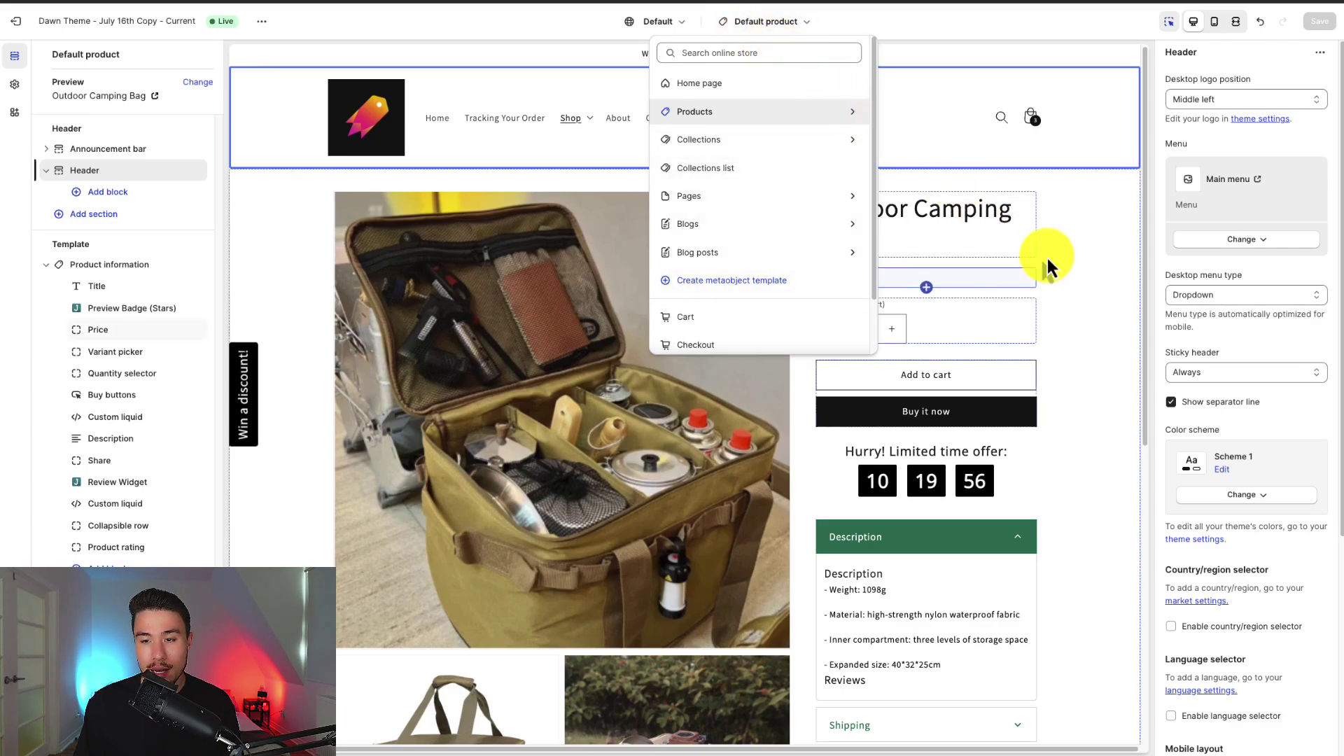
{"action": "left_click", "coordinate": [1047, 255]}
{"action": "left_click", "coordinate": [1025, 105]}
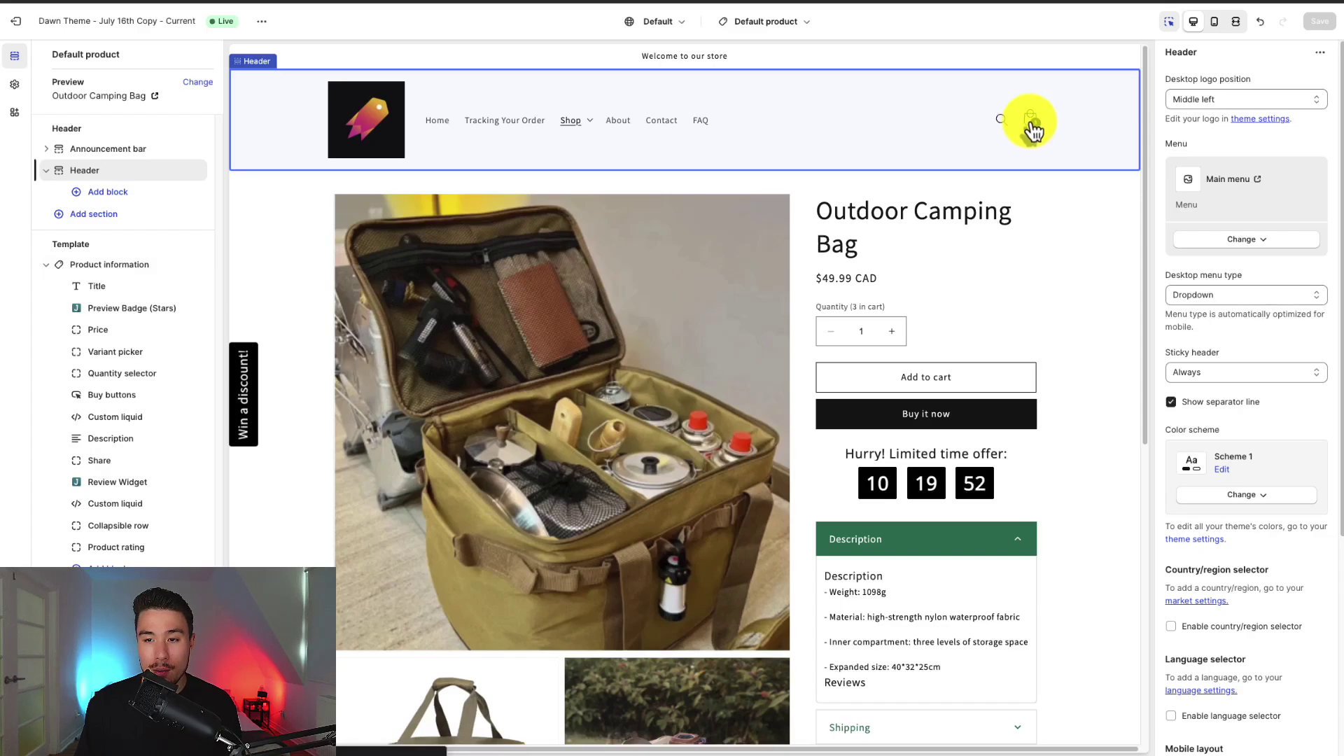
{"action": "left_click", "coordinate": [1032, 123]}
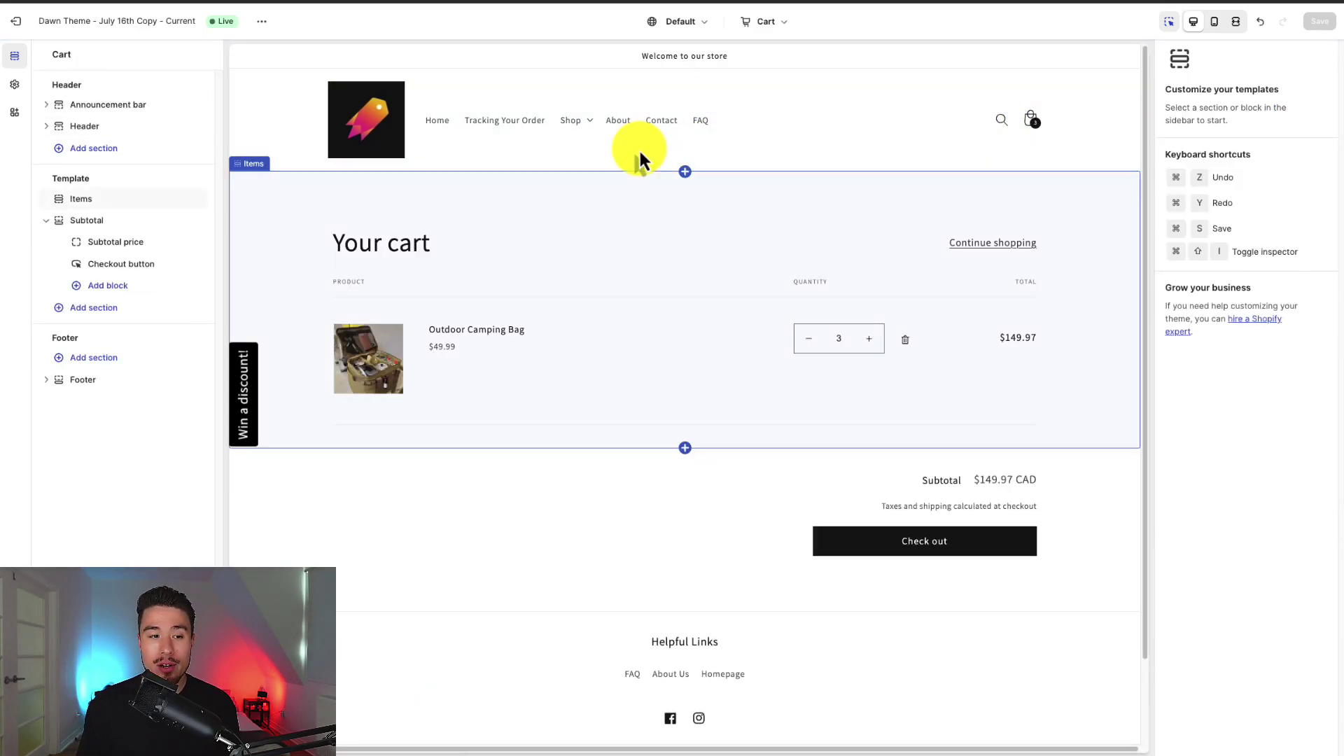
{"action": "double_click", "coordinate": [63, 53]}
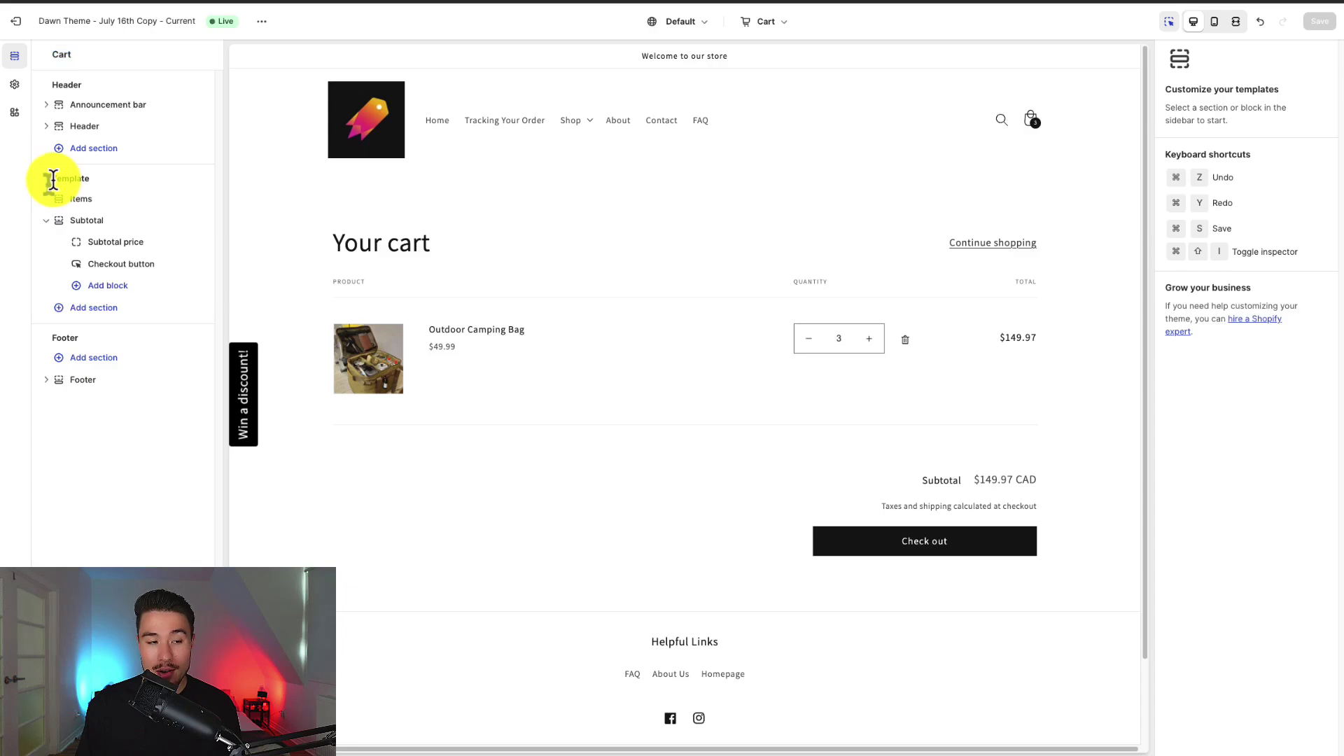
{"action": "left_click_drag", "start_coordinate": [47, 180], "coordinate": [89, 180]}
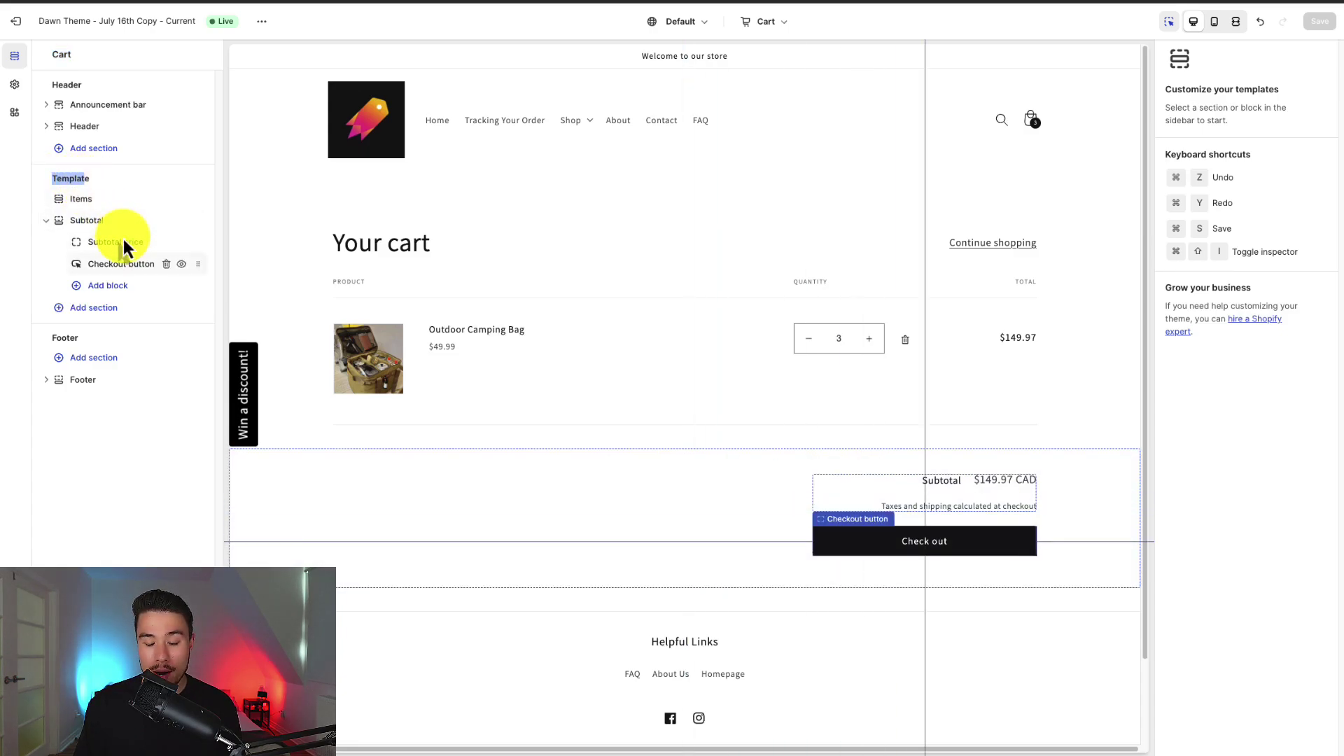
{"action": "left_click_drag", "start_coordinate": [190, 269], "coordinate": [98, 300]}
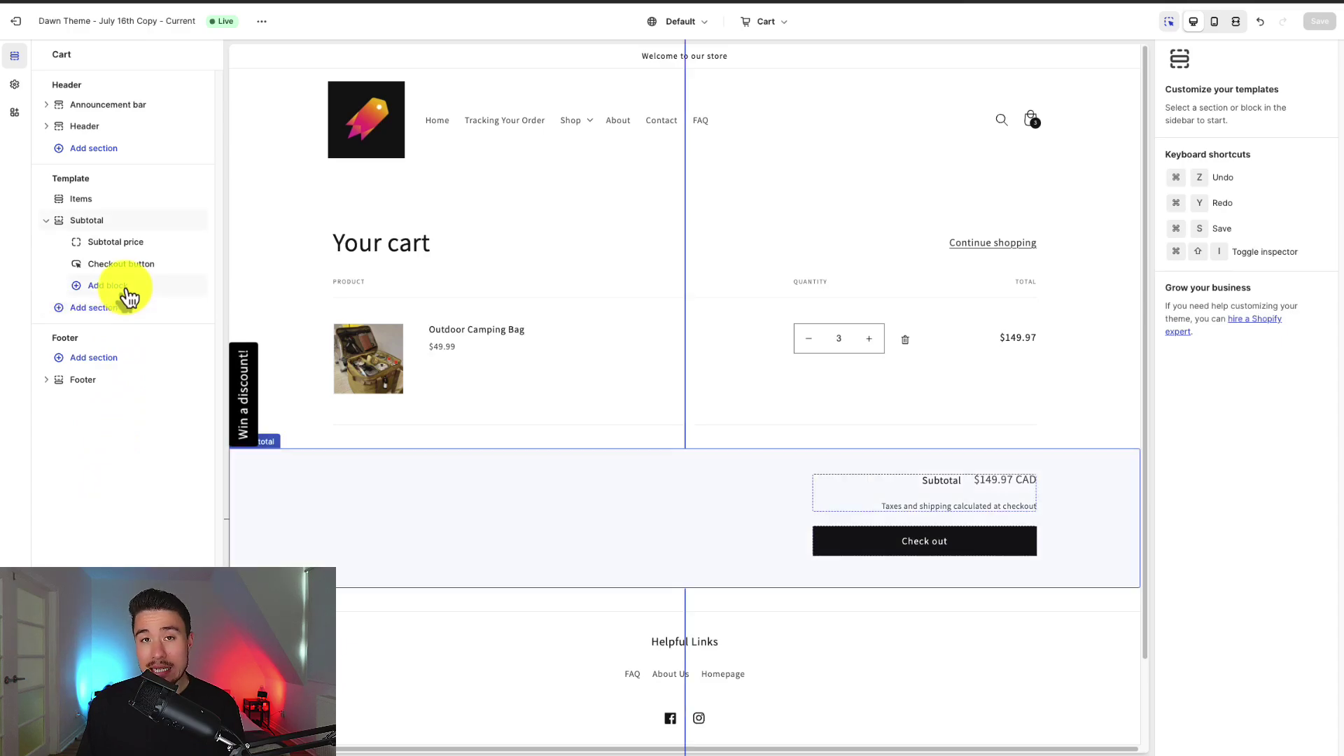
{"action": "left_click", "coordinate": [128, 294]}
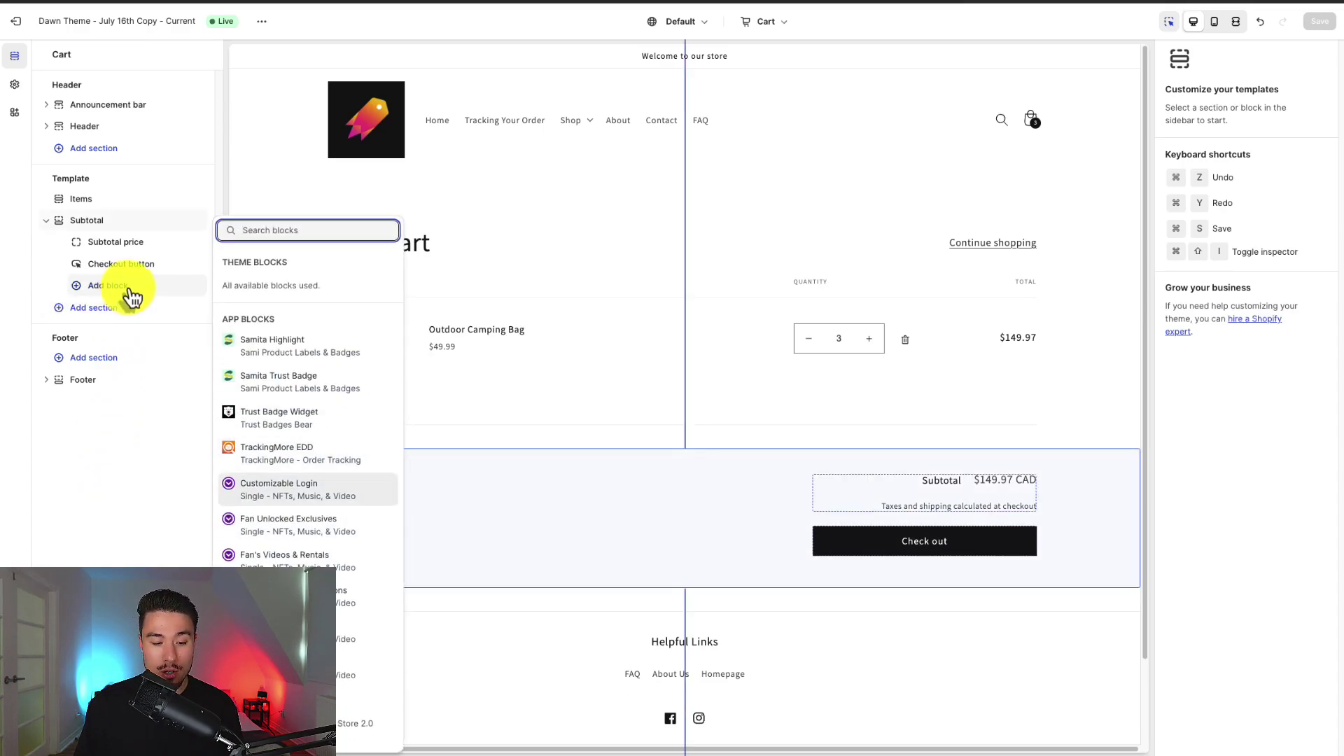
{"action": "left_click", "coordinate": [346, 289]}
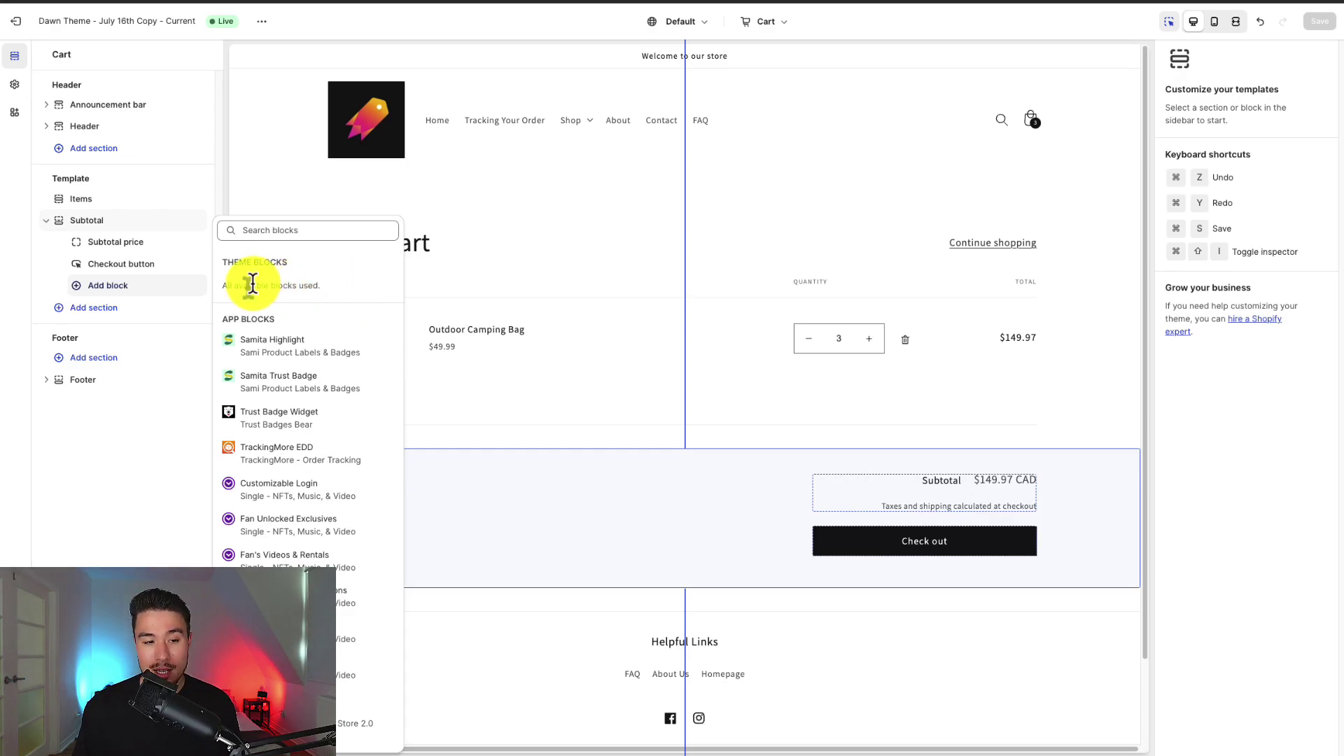
{"action": "left_click_drag", "start_coordinate": [252, 285], "coordinate": [306, 285]}
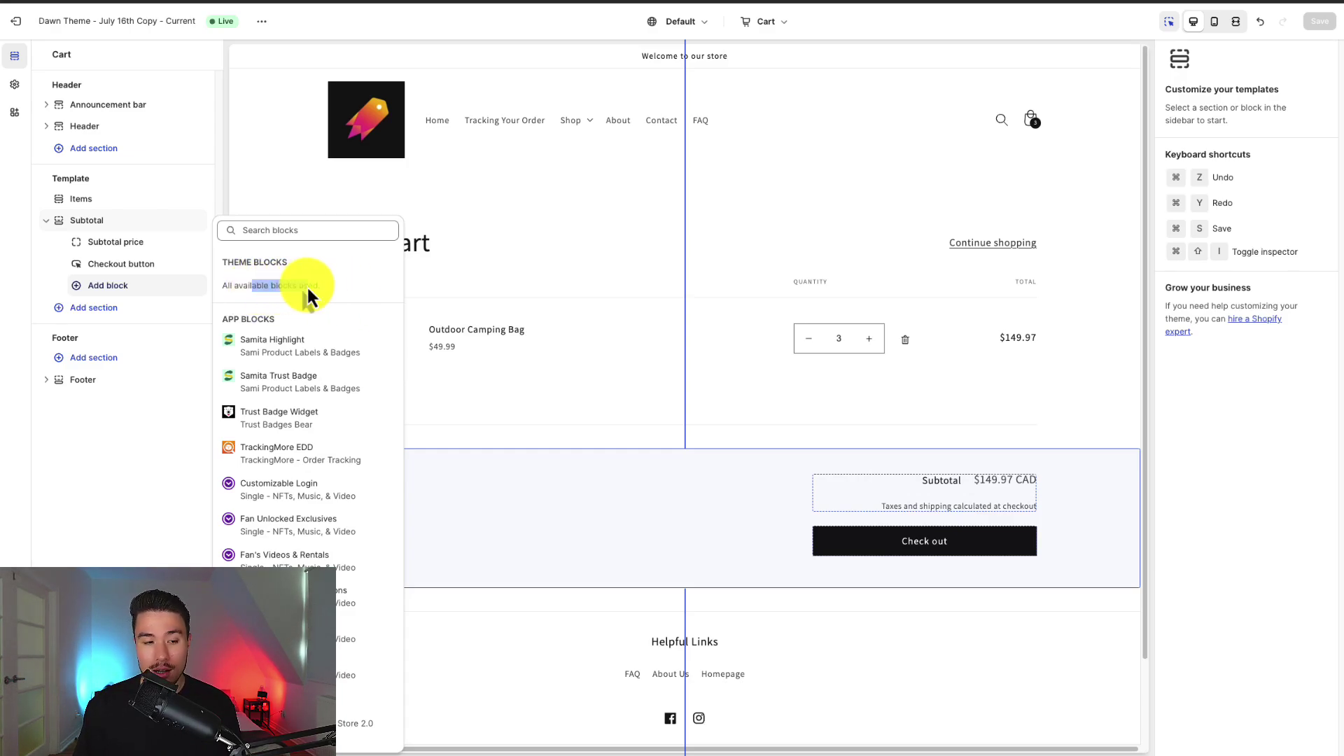
{"action": "left_click", "coordinate": [187, 470]}
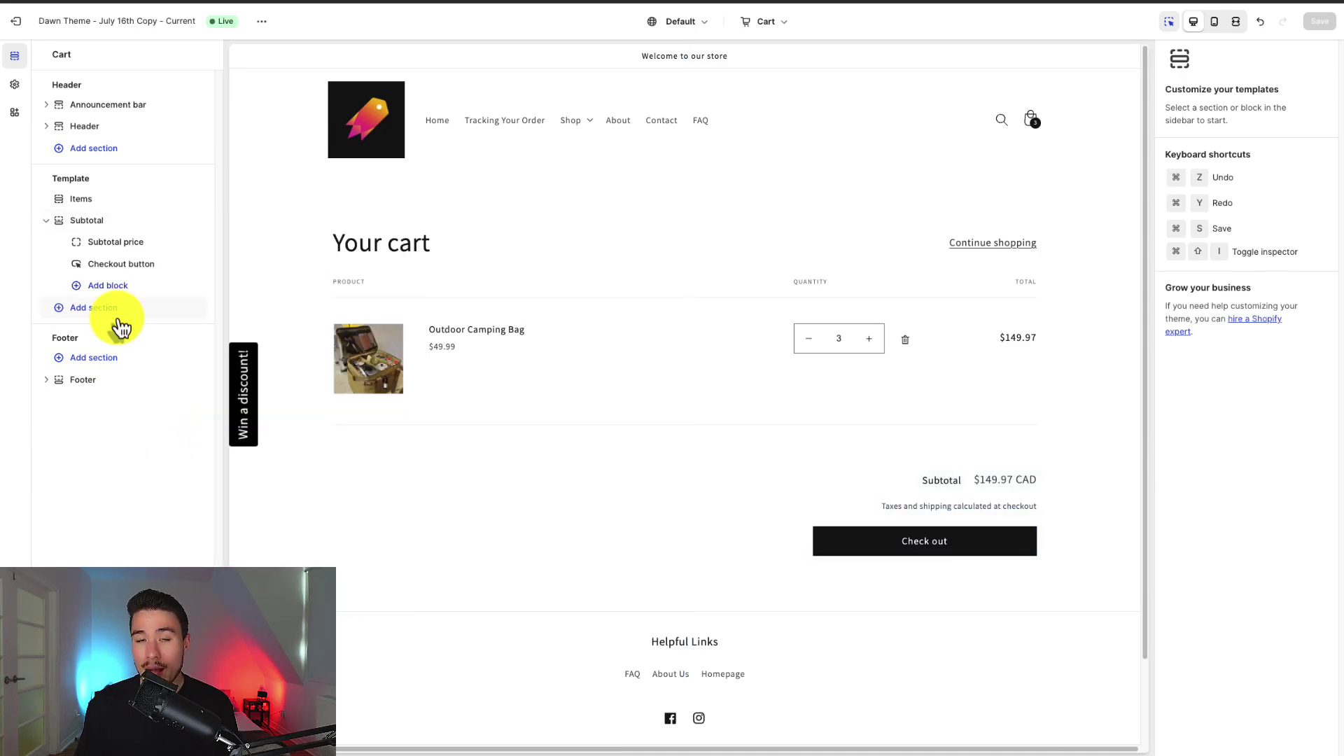
{"action": "left_click", "coordinate": [122, 328]}
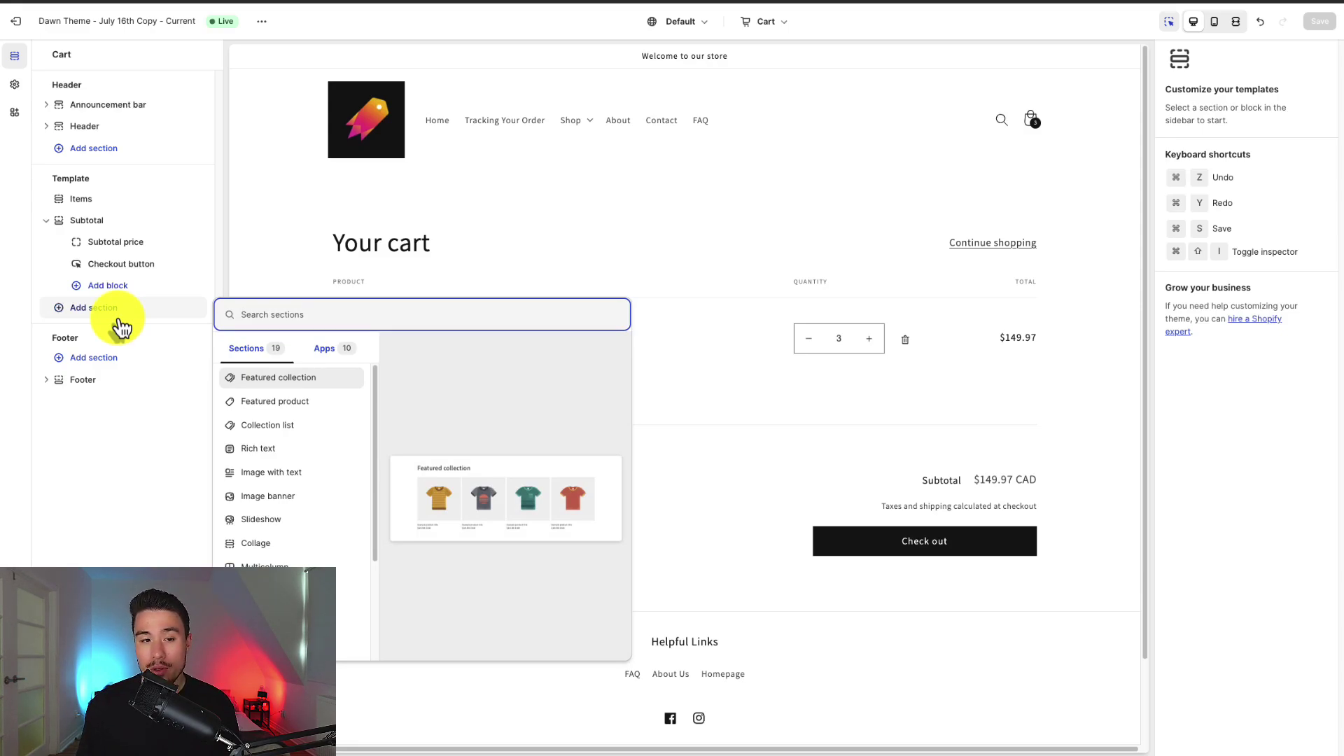
{"action": "left_click", "coordinate": [278, 377]}
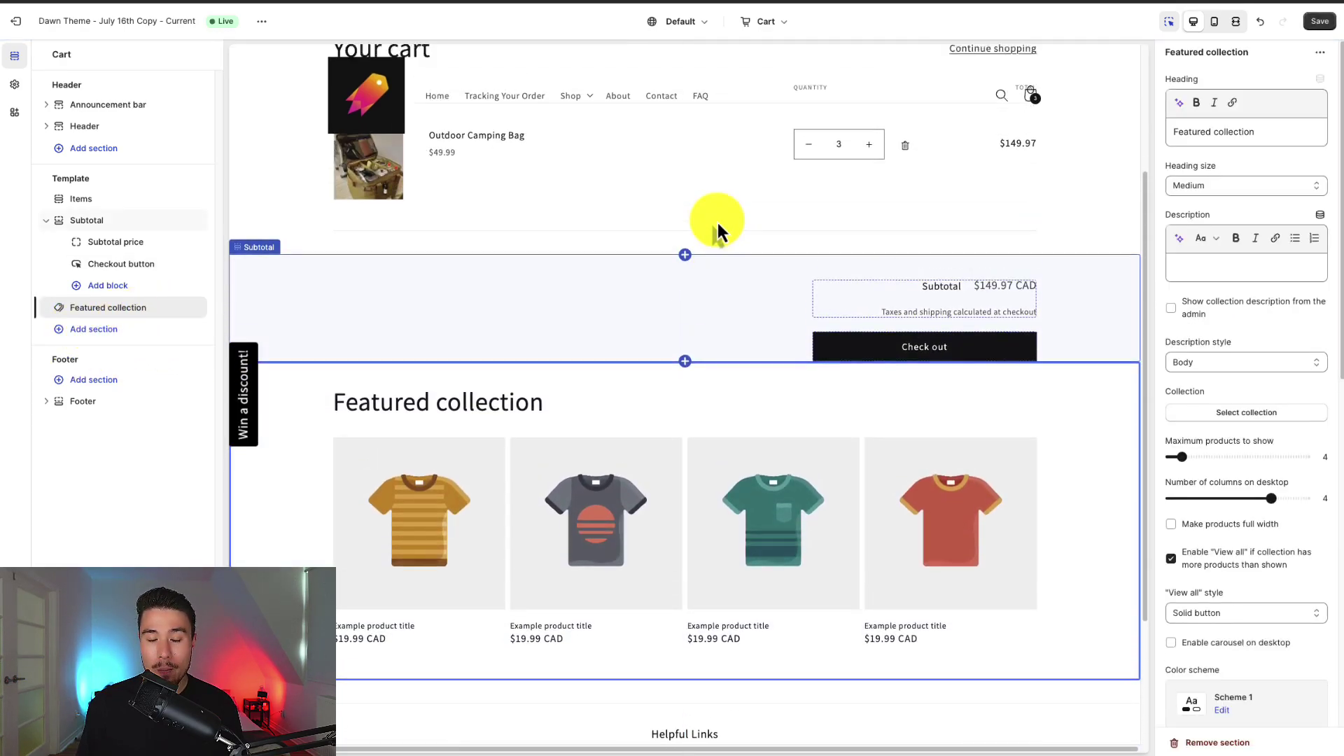
{"action": "scroll", "coordinate": [717, 223], "scroll_direction": "up", "scroll_amount": 3}
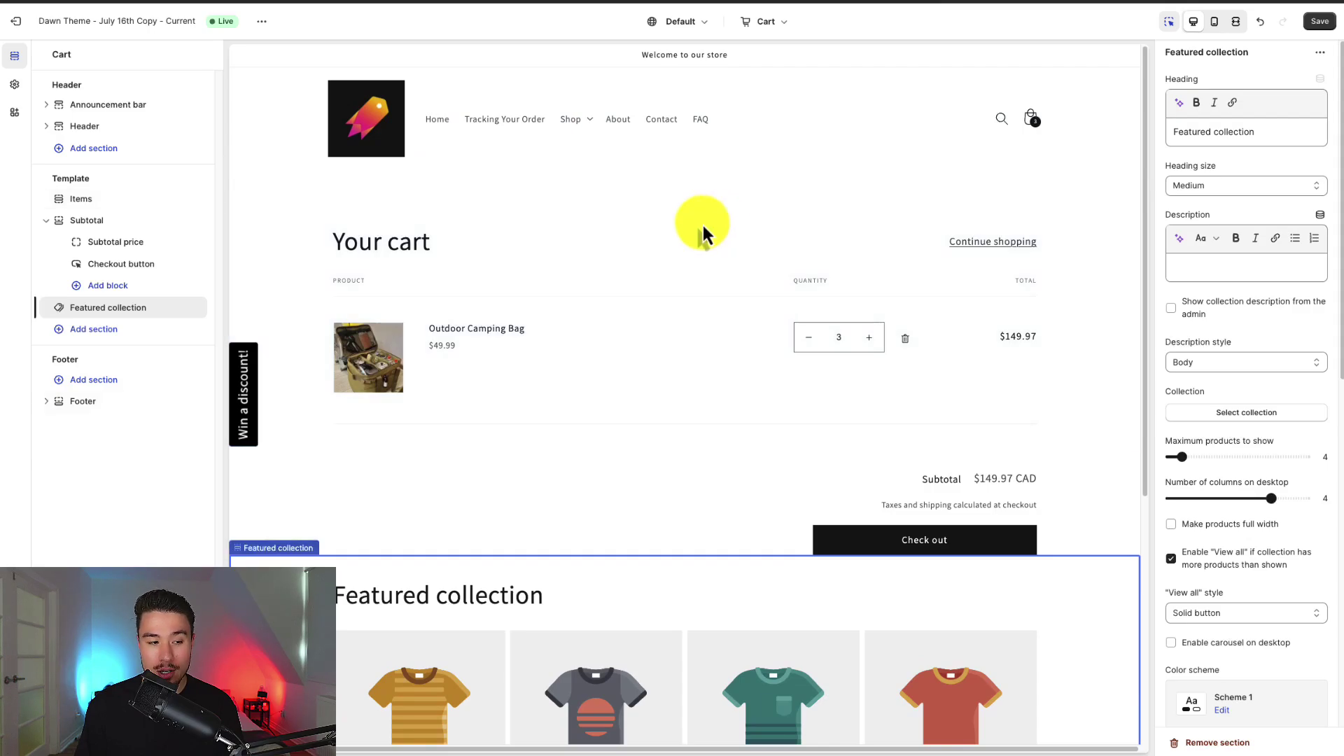
{"action": "left_click", "coordinate": [91, 330]}
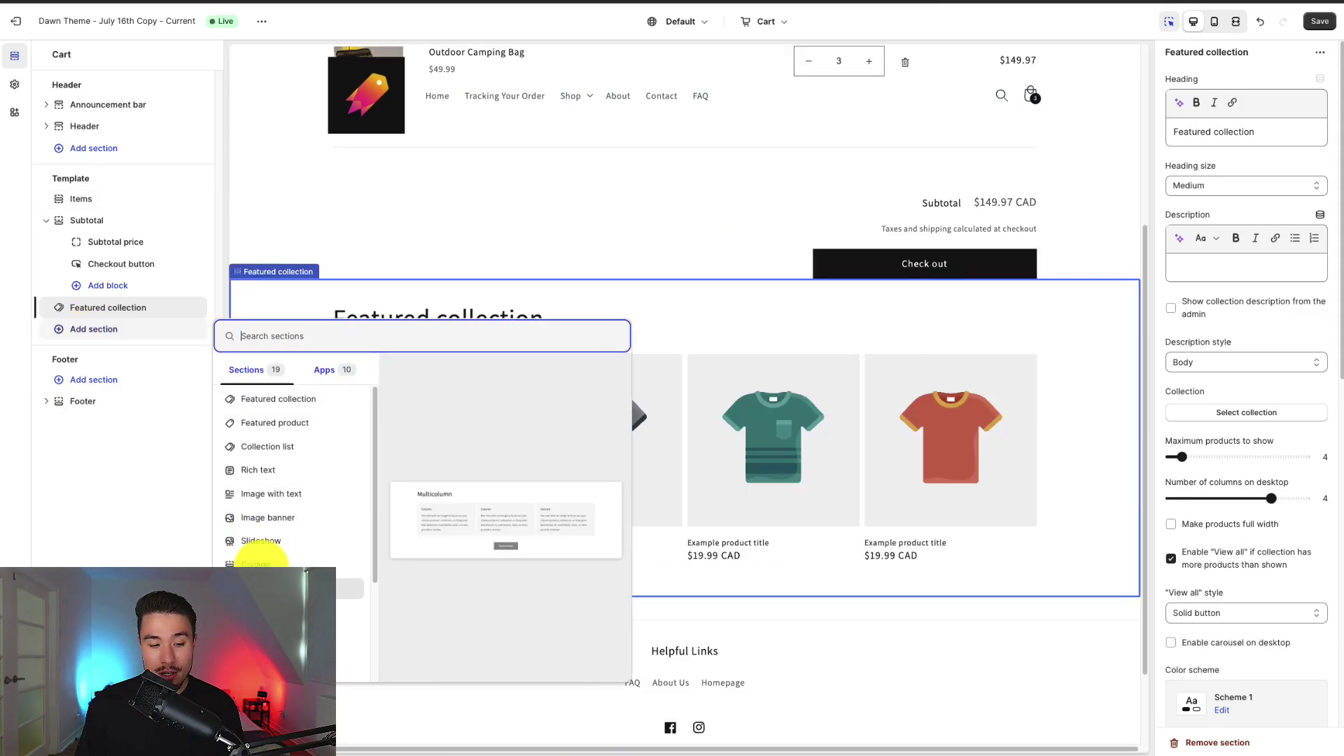
{"action": "key", "text": "Escape"}
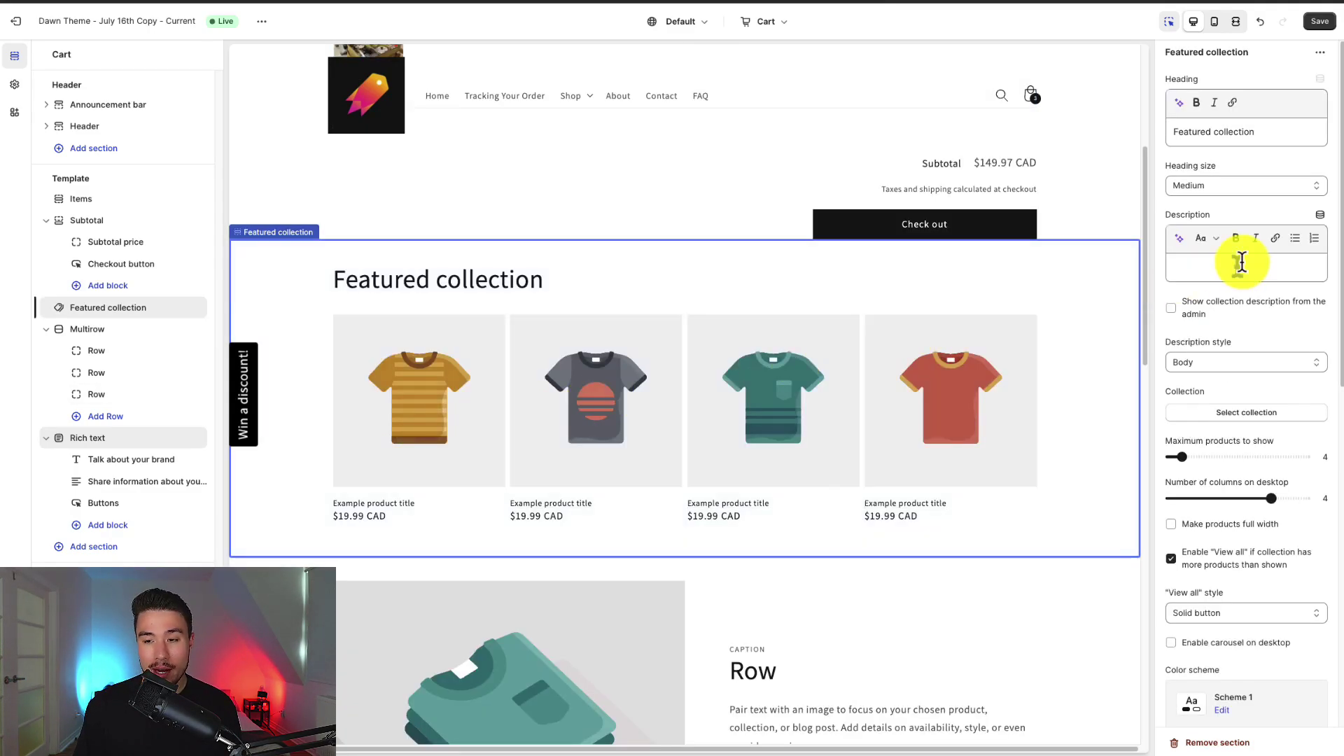
{"action": "scroll", "coordinate": [1241, 263], "scroll_direction": "down", "scroll_amount": 6}
{"action": "scroll", "coordinate": [1320, 300], "scroll_direction": "down", "scroll_amount": 4}
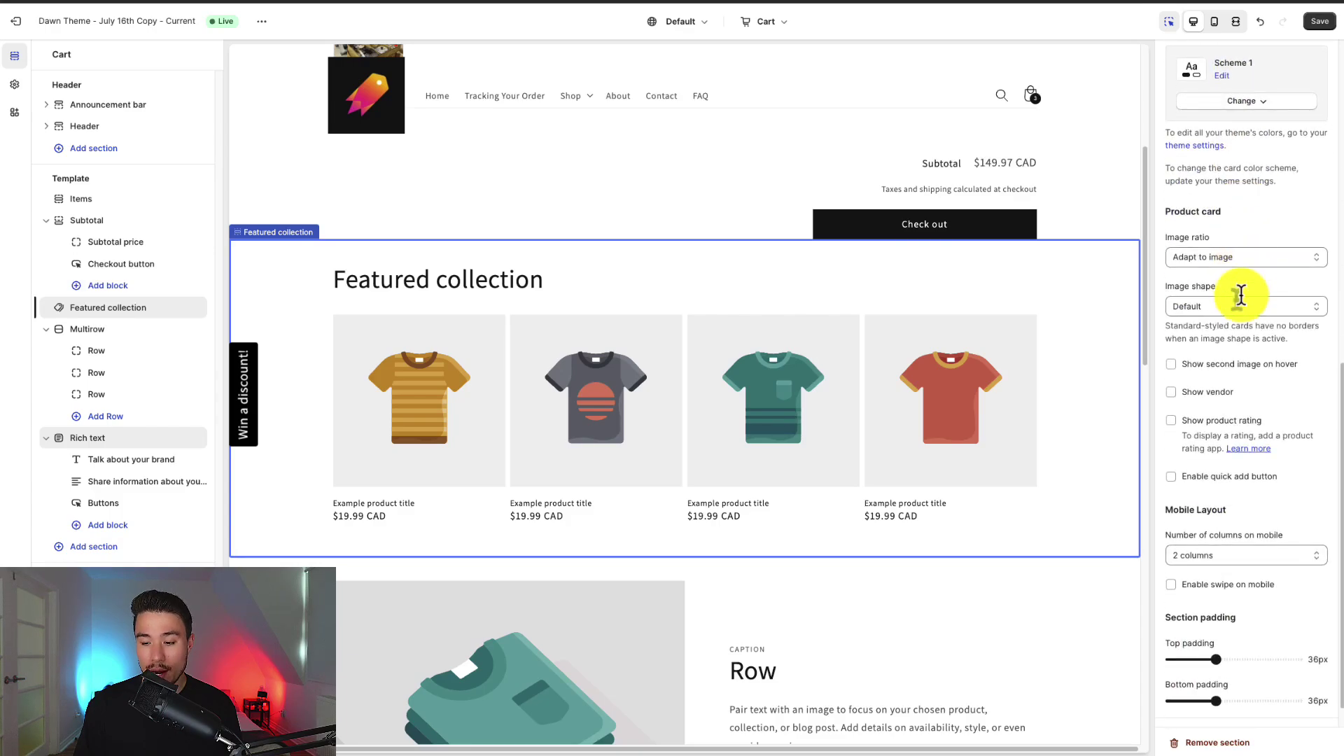
{"action": "left_click", "coordinate": [1230, 742]}
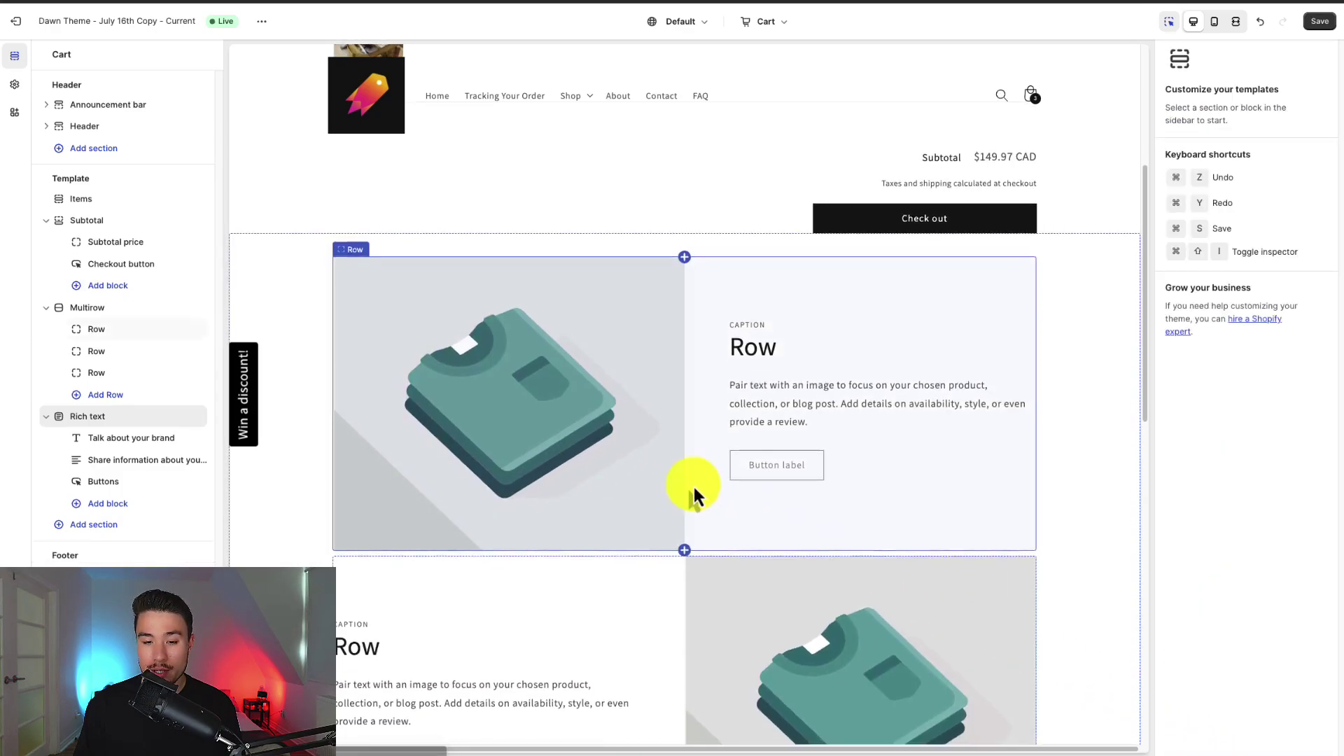
{"action": "left_click", "coordinate": [273, 285]}
{"action": "scroll", "coordinate": [1246, 420], "scroll_direction": "down", "scroll_amount": 5}
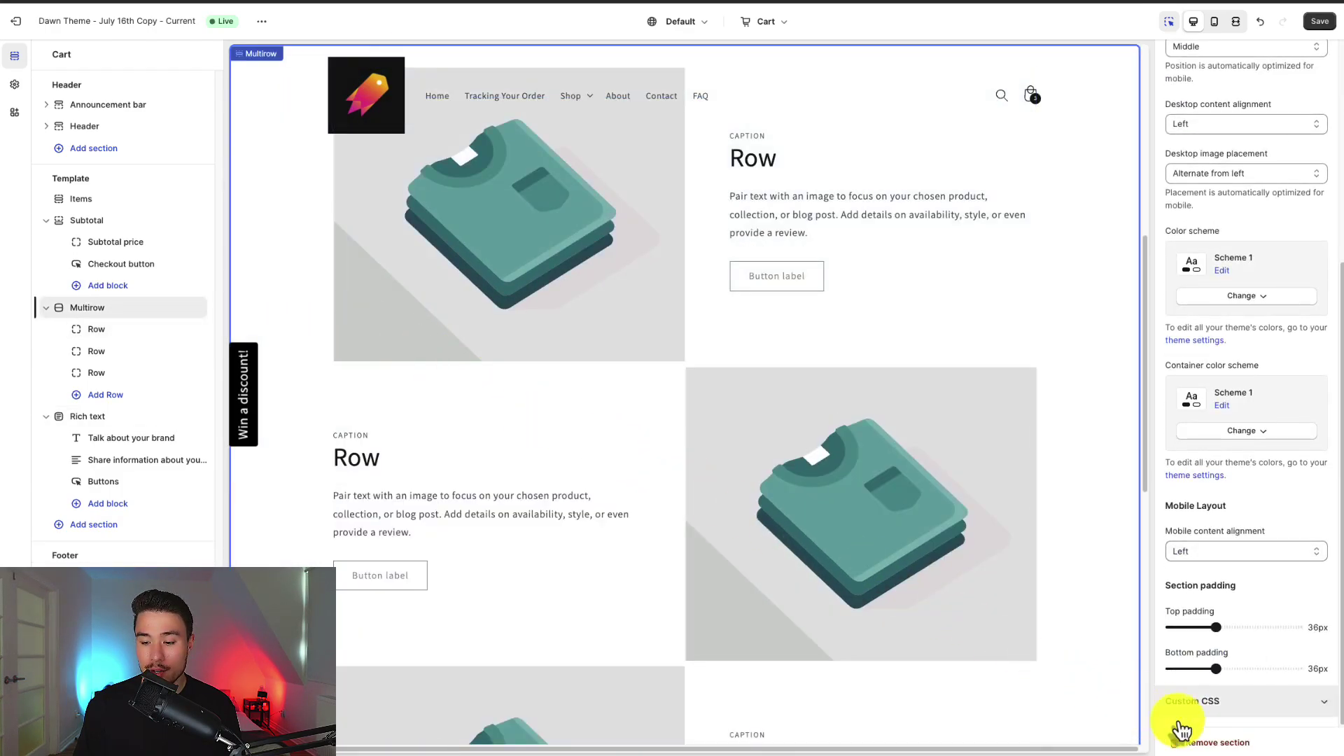
{"action": "left_click", "coordinate": [1183, 740]}
{"action": "left_click", "coordinate": [285, 350]}
{"action": "left_click", "coordinate": [1238, 748]}
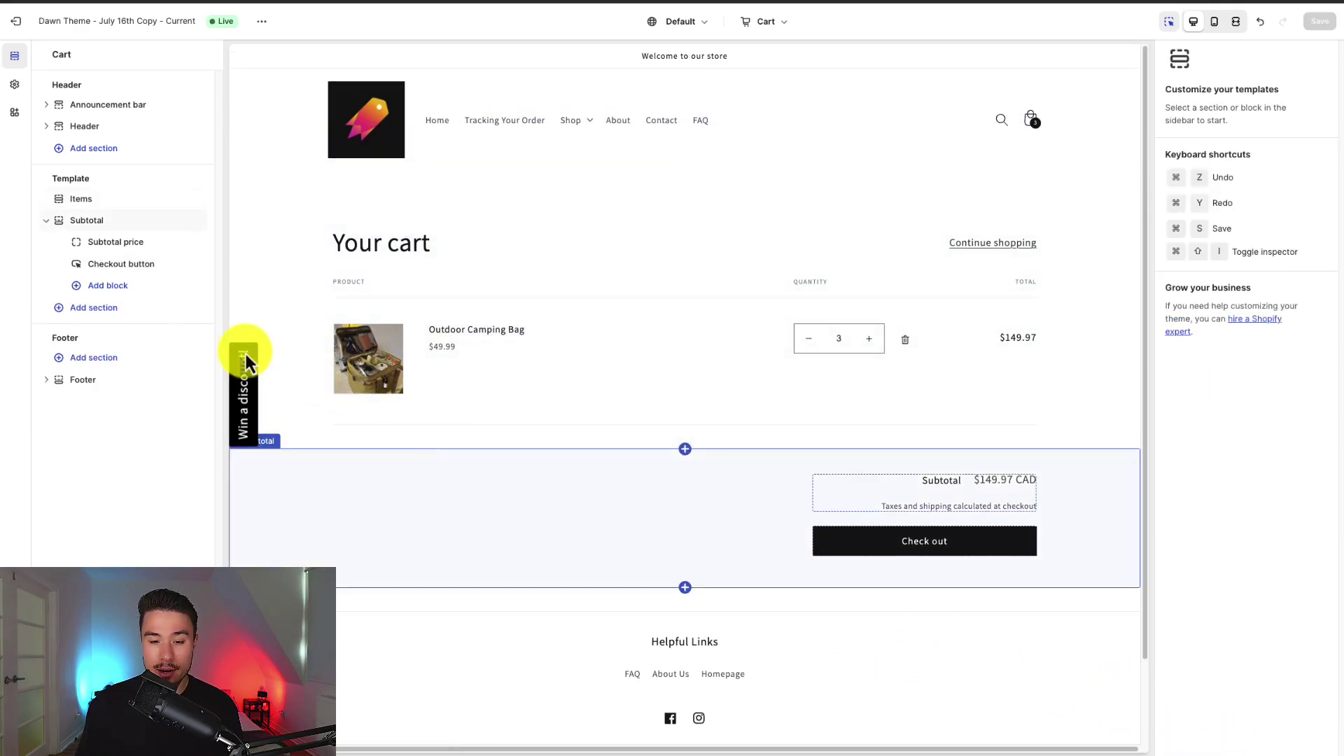
- Select the cart's Items section to show its top and bottom padding, both 36px
{"action": "left_click", "coordinate": [89, 200]}
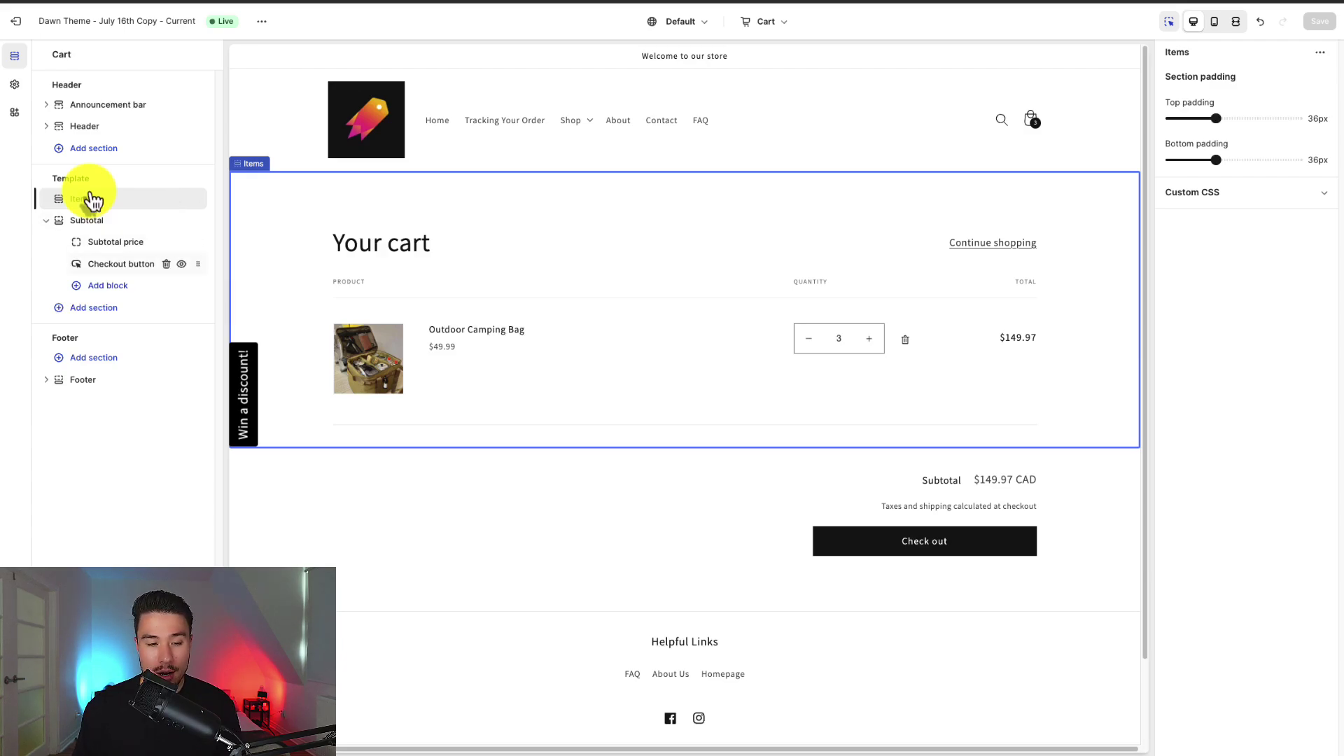
{"action": "left_click", "coordinate": [96, 244]}
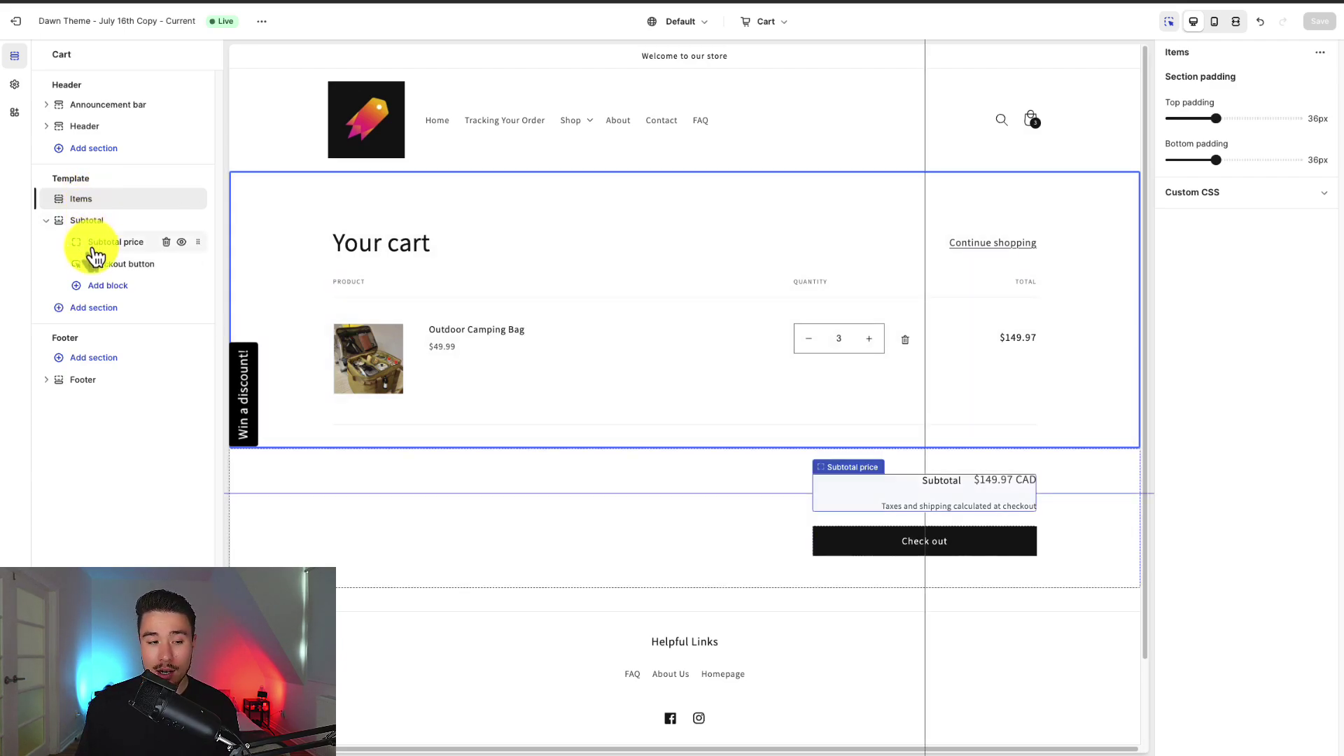
{"action": "left_click", "coordinate": [112, 266]}
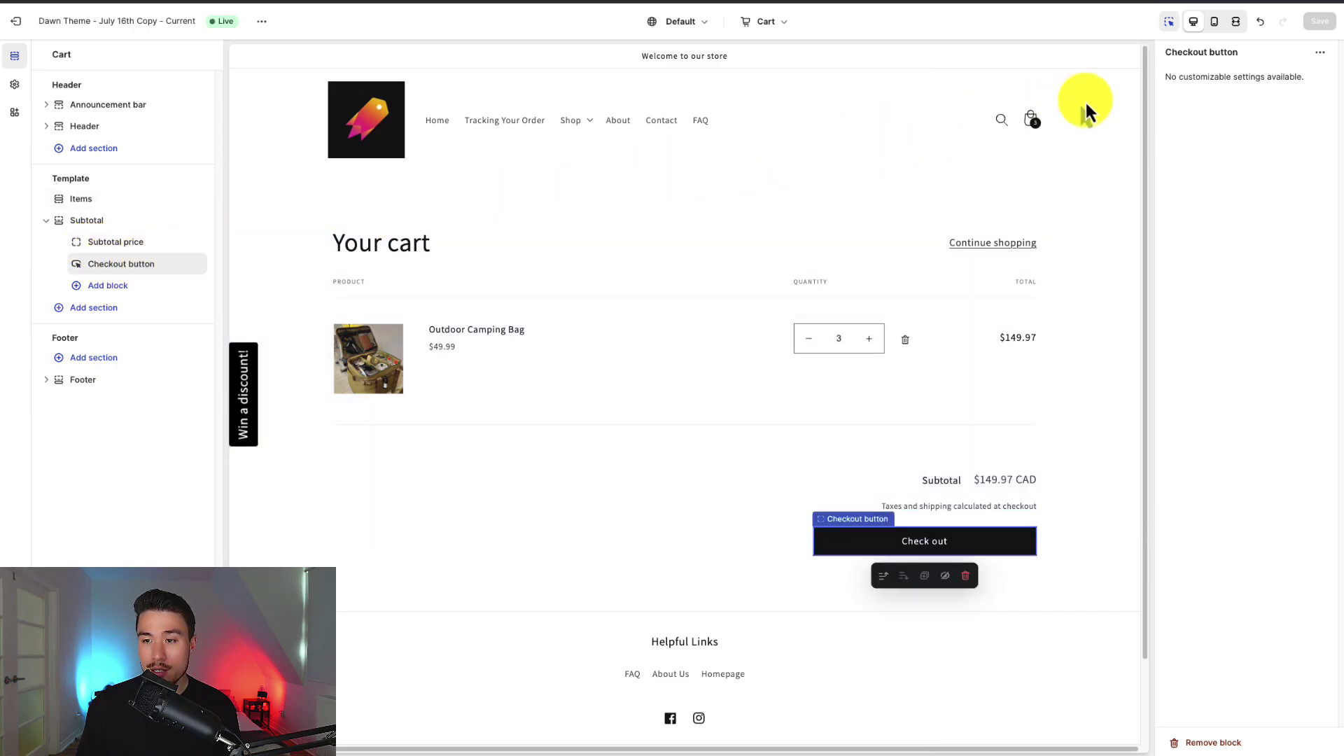
{"action": "left_click_drag", "start_coordinate": [1190, 88], "coordinate": [1311, 84]}
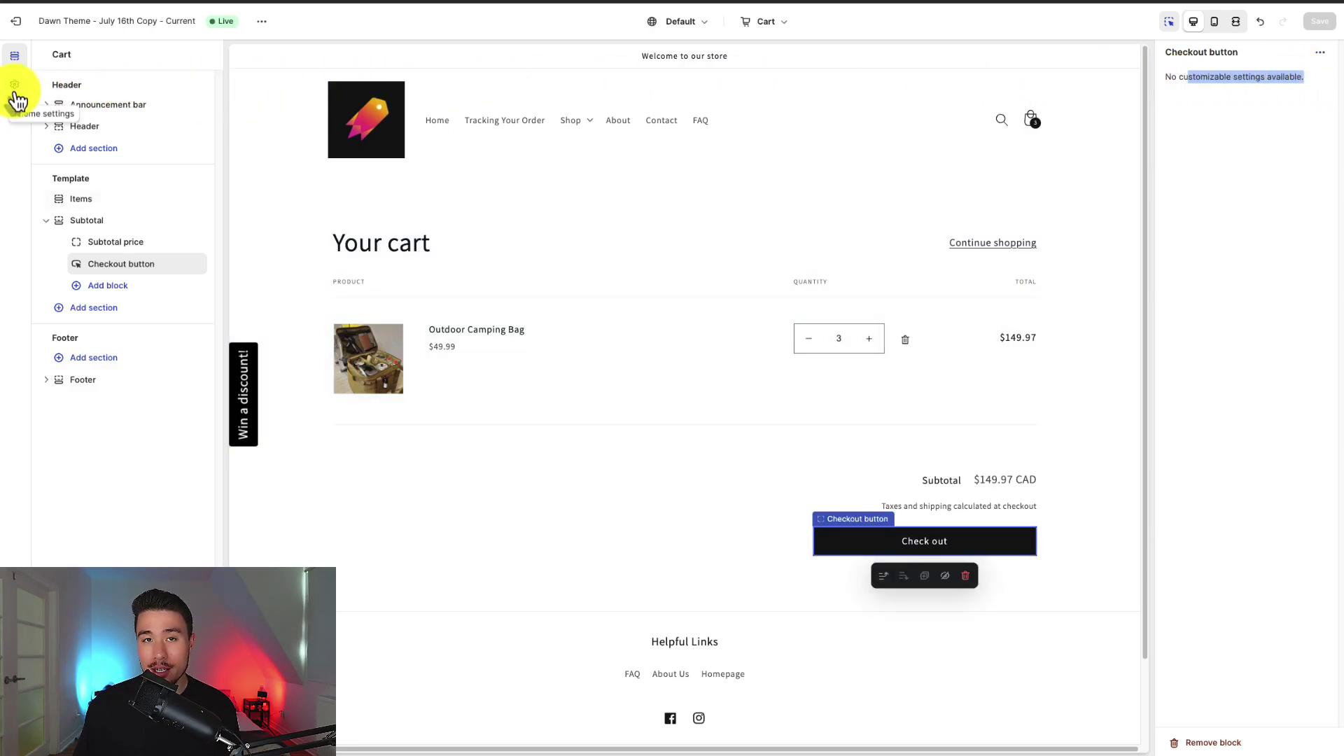
{"action": "left_click", "coordinate": [87, 222]}
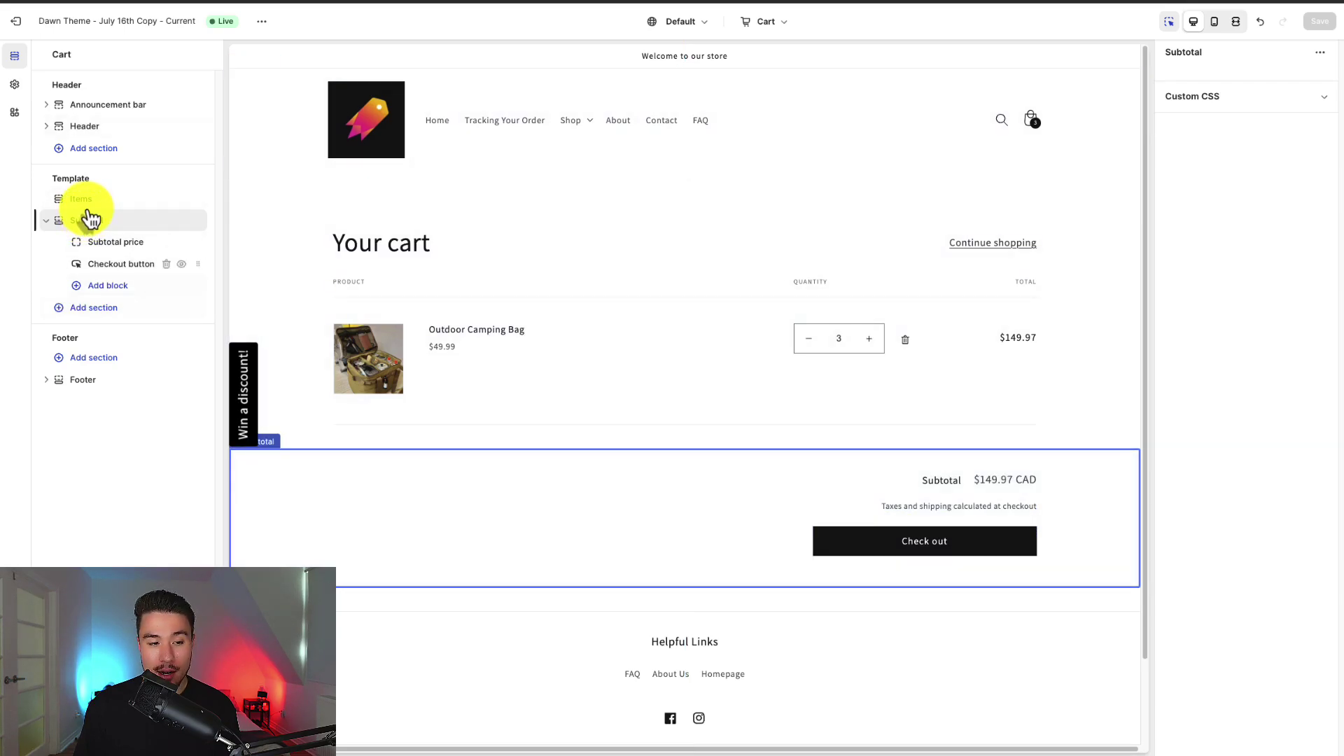
{"action": "left_click", "coordinate": [81, 201]}
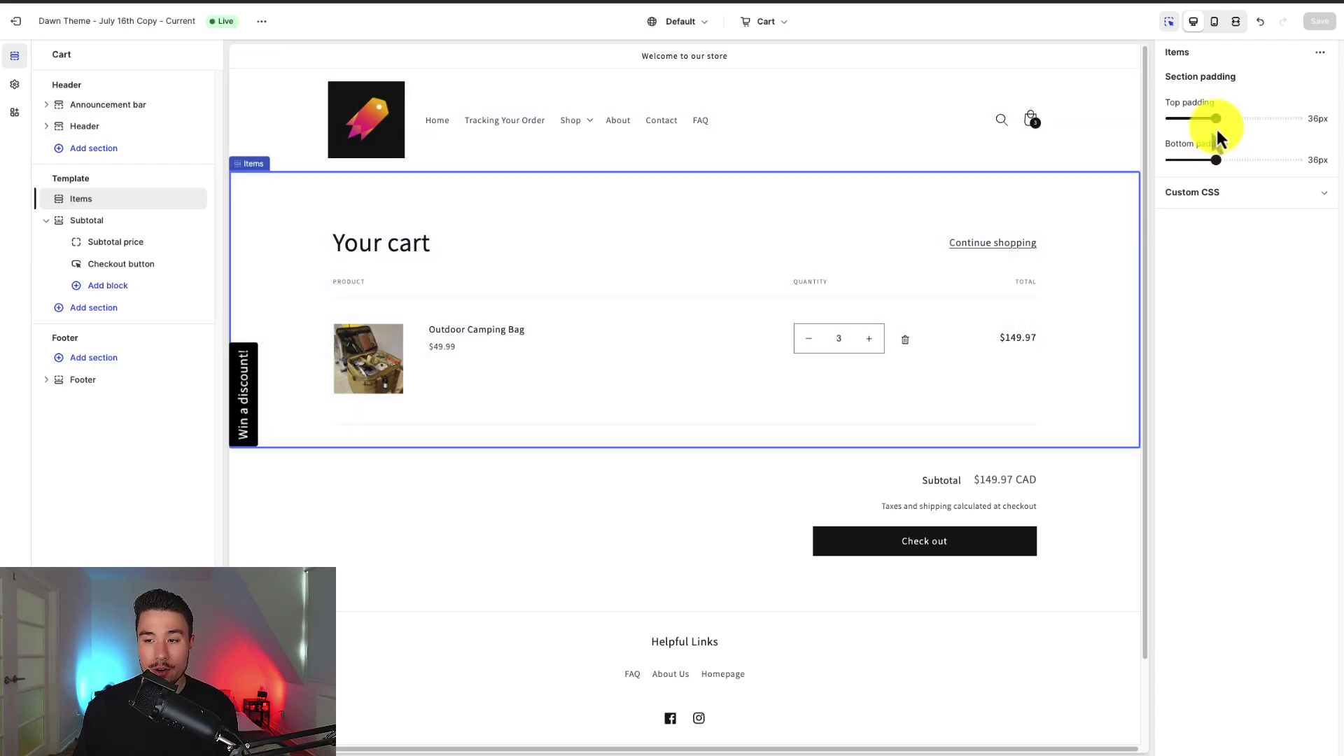
- Set the Items section's top and bottom padding to 100px and save
{"action": "left_click_drag", "start_coordinate": [1217, 119], "coordinate": [1308, 121]}
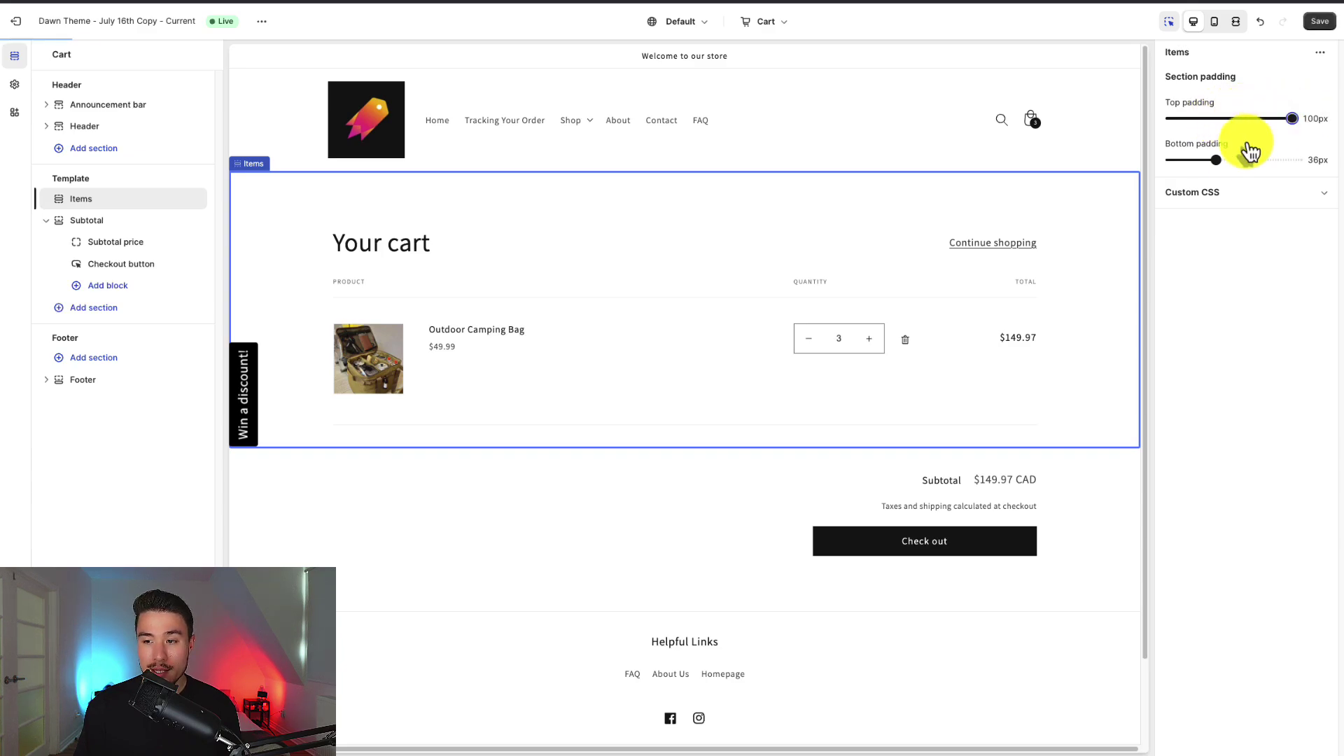
{"action": "left_click_drag", "start_coordinate": [1216, 159], "coordinate": [1322, 179]}
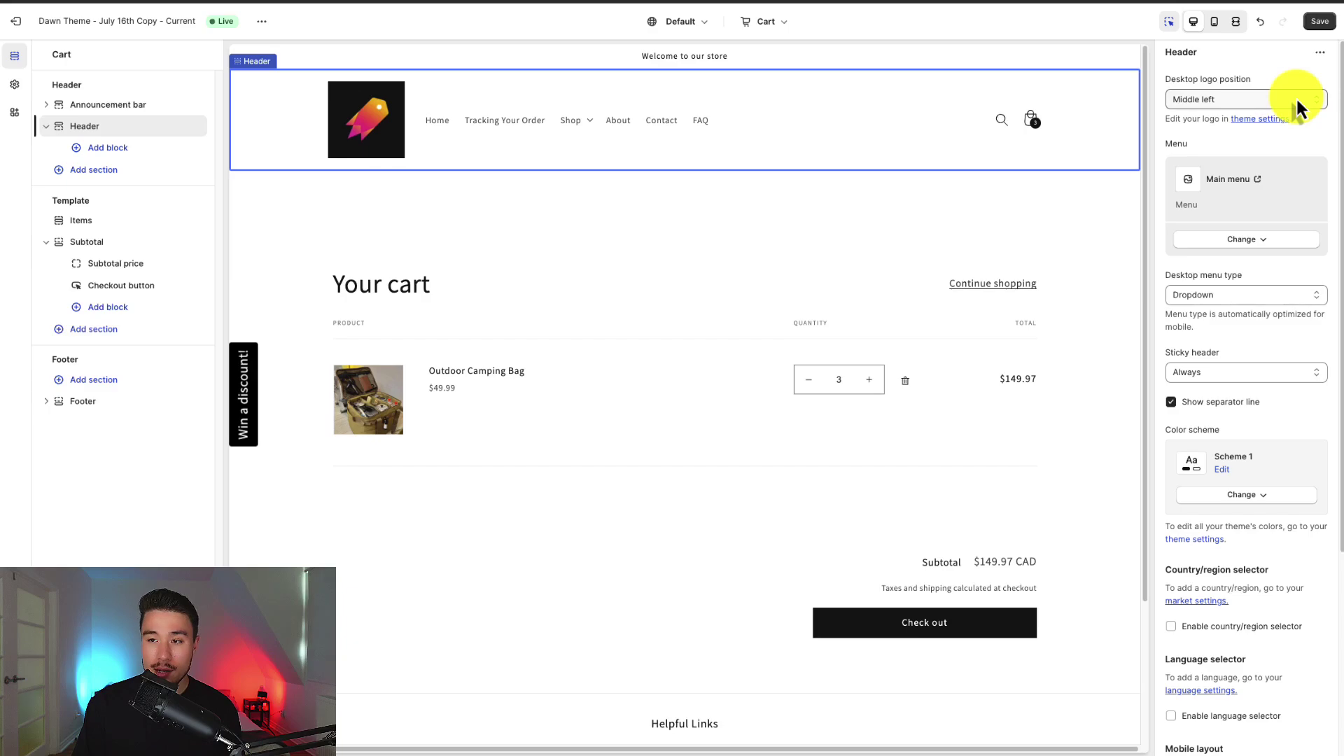
{"action": "left_click", "coordinate": [1319, 22]}
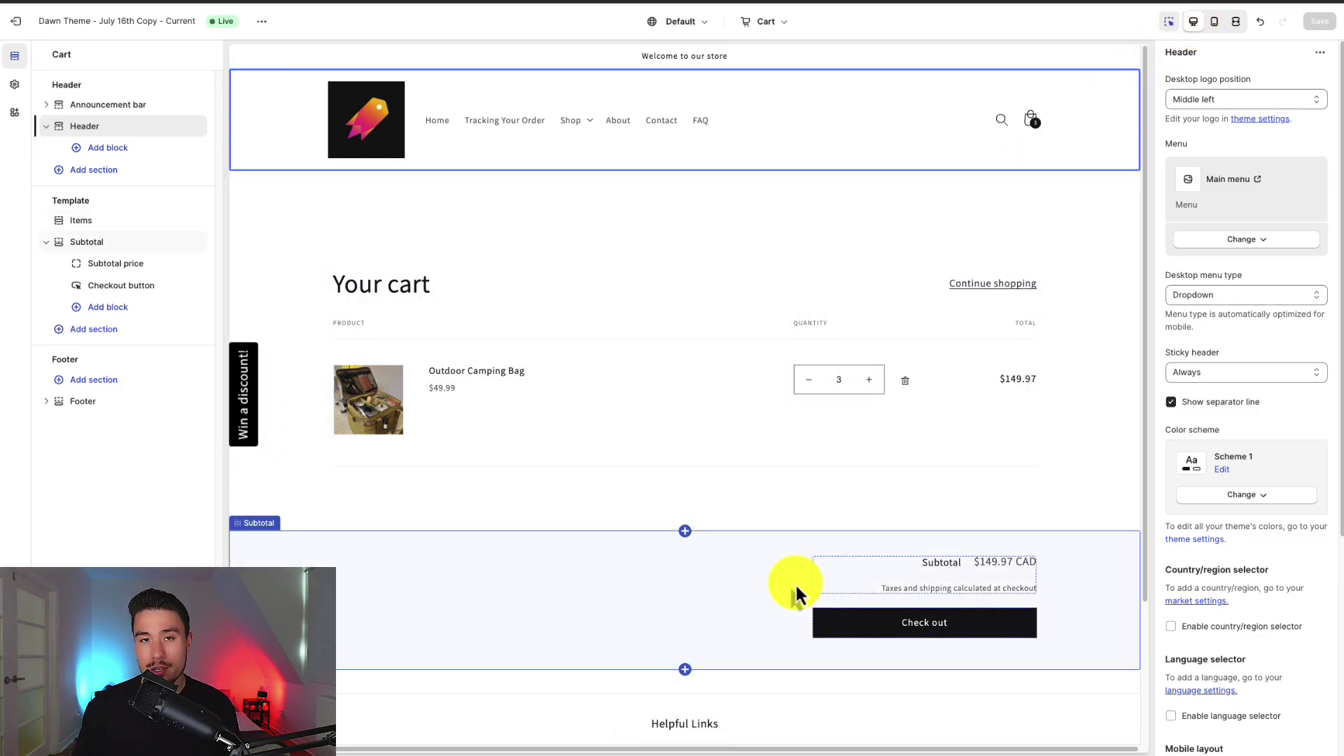
- Open color Scheme 1 under Theme settings' Colors, showing background #FFFFFF and text #151515
{"action": "left_click", "coordinate": [19, 90]}
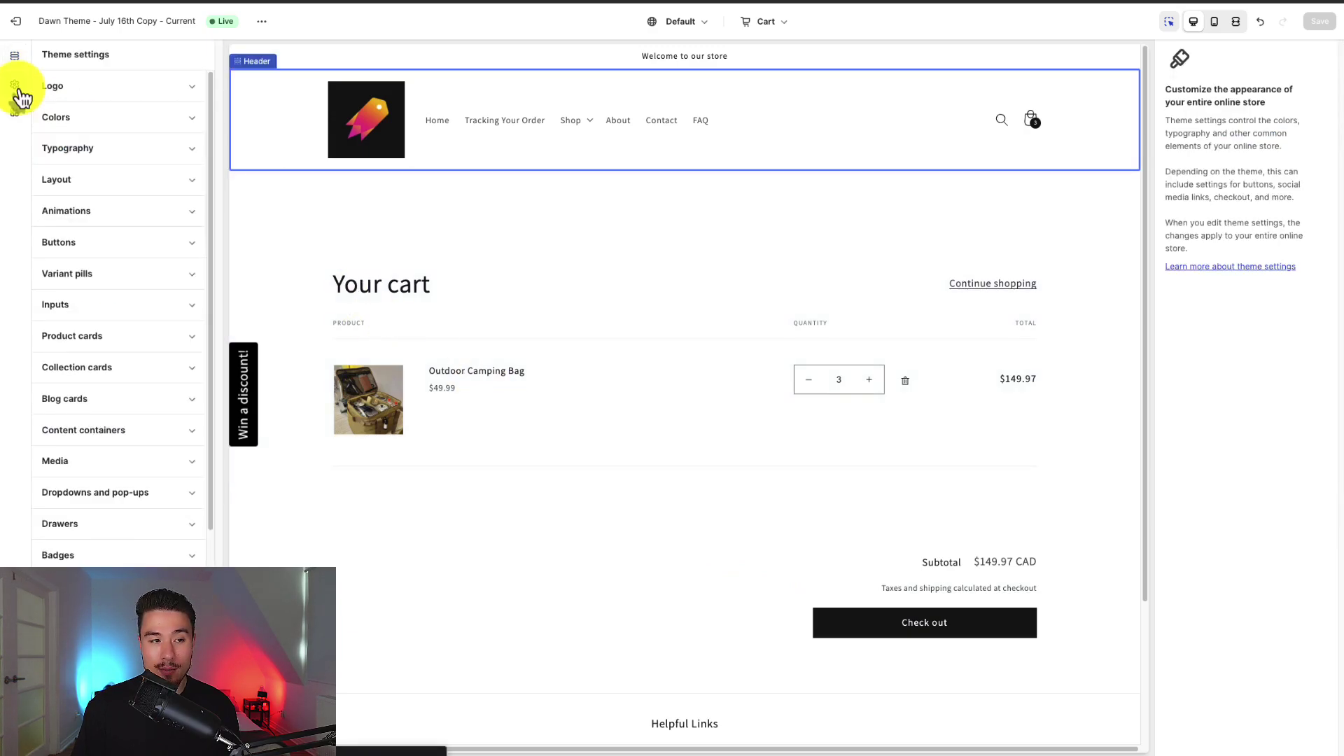
{"action": "left_click", "coordinate": [88, 119]}
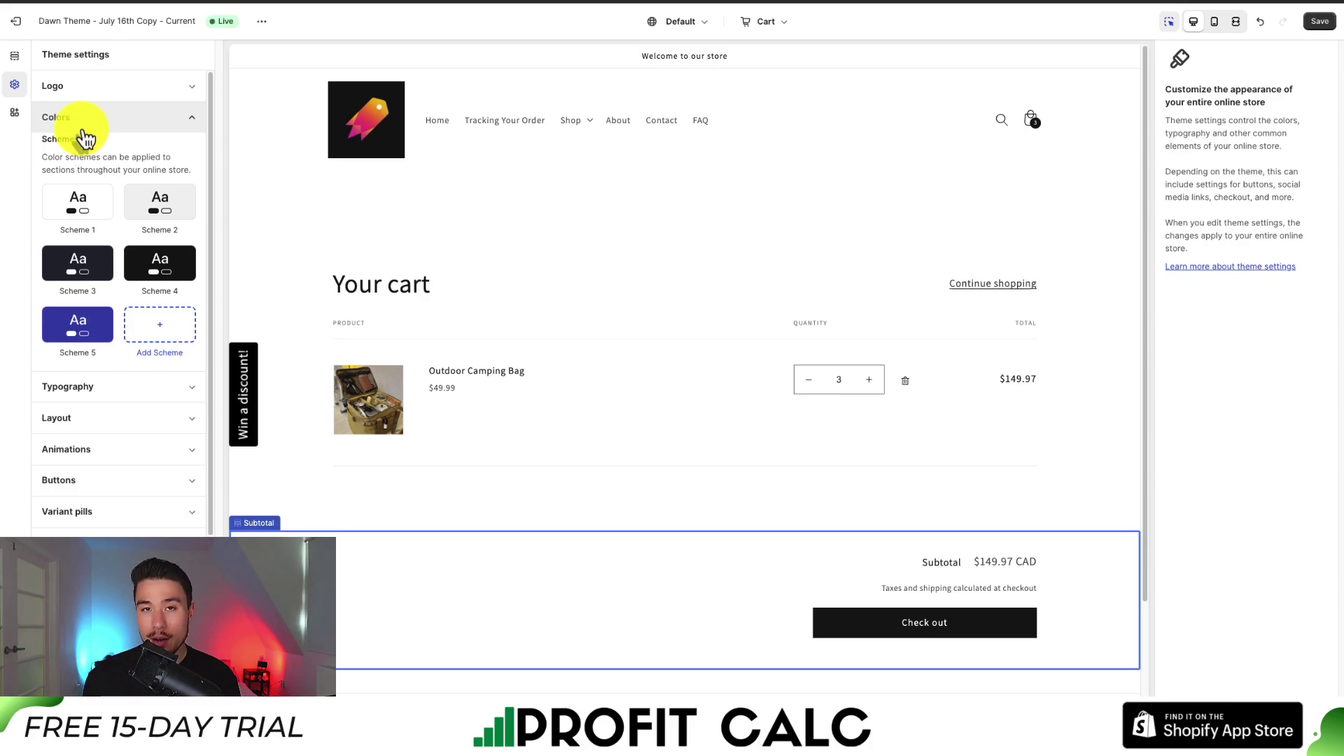
{"action": "left_click", "coordinate": [70, 212]}
{"action": "left_click", "coordinate": [45, 60]}
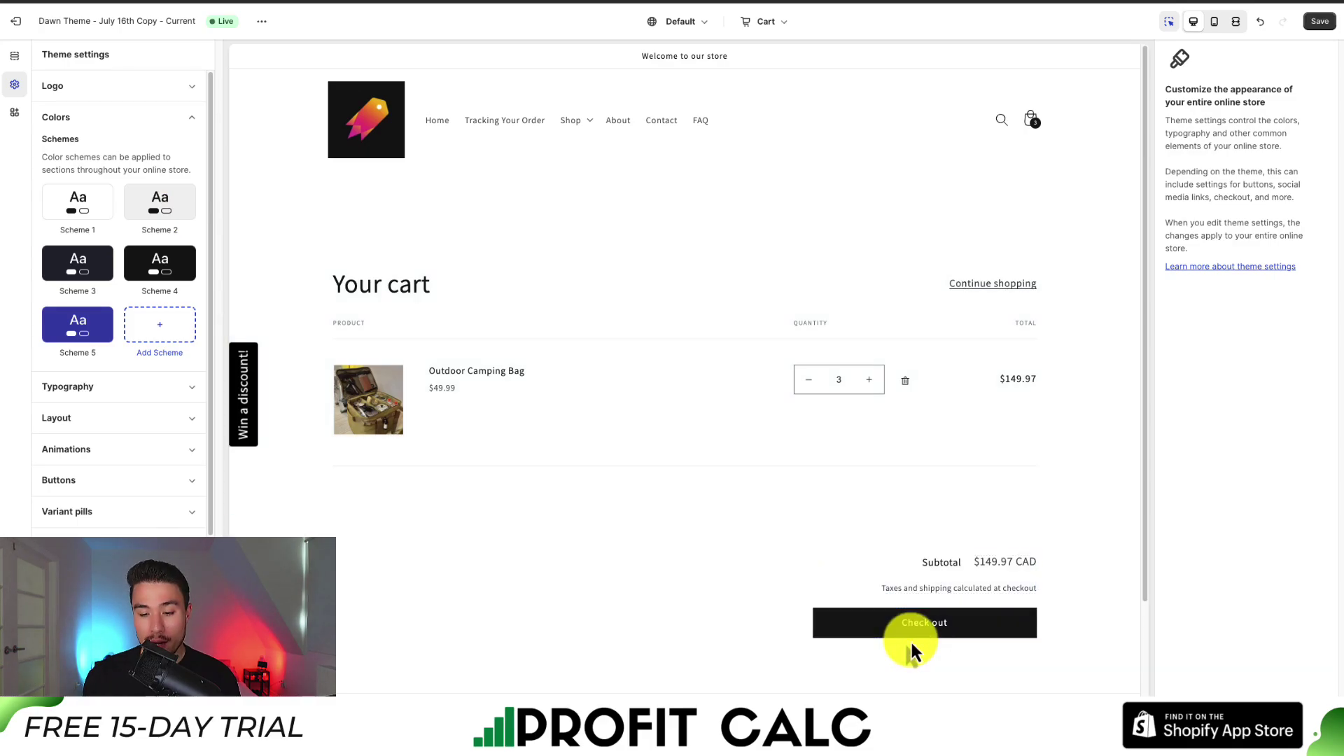
{"action": "mouse_move", "coordinate": [912, 642]}
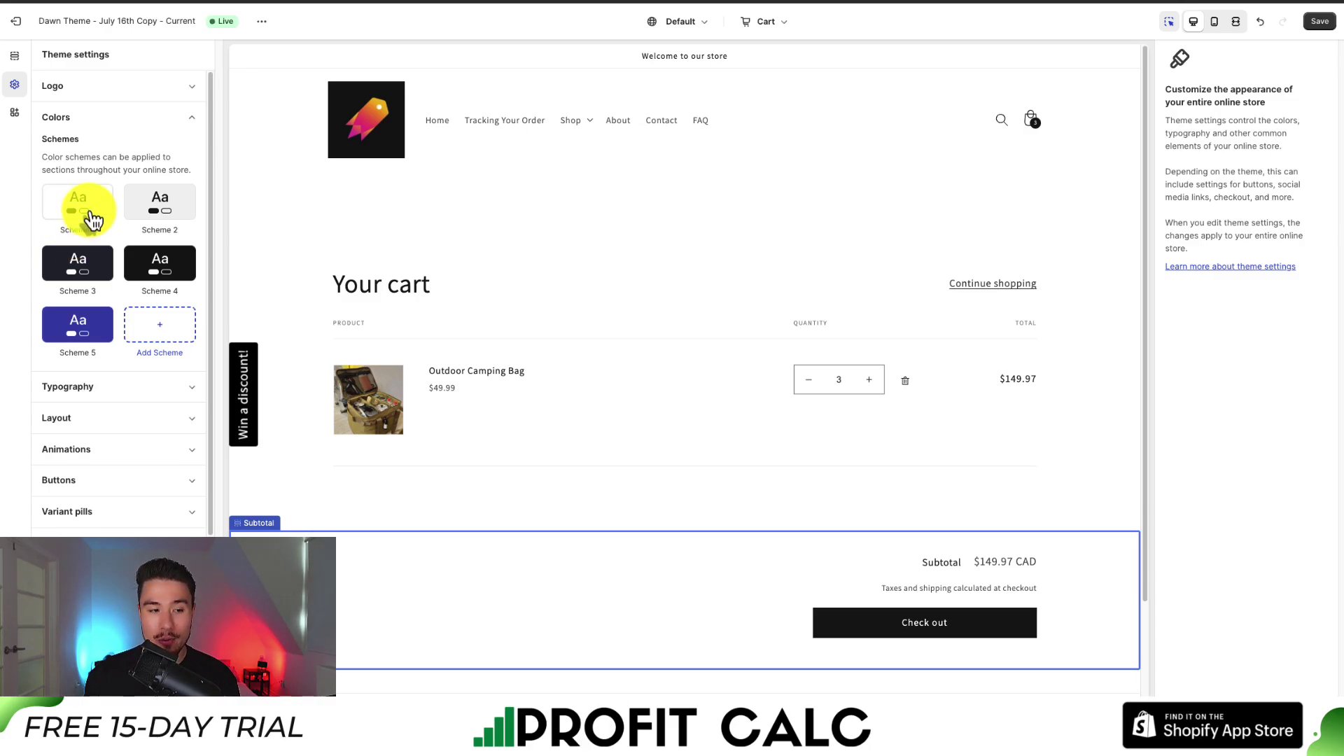
{"action": "left_click", "coordinate": [87, 217]}
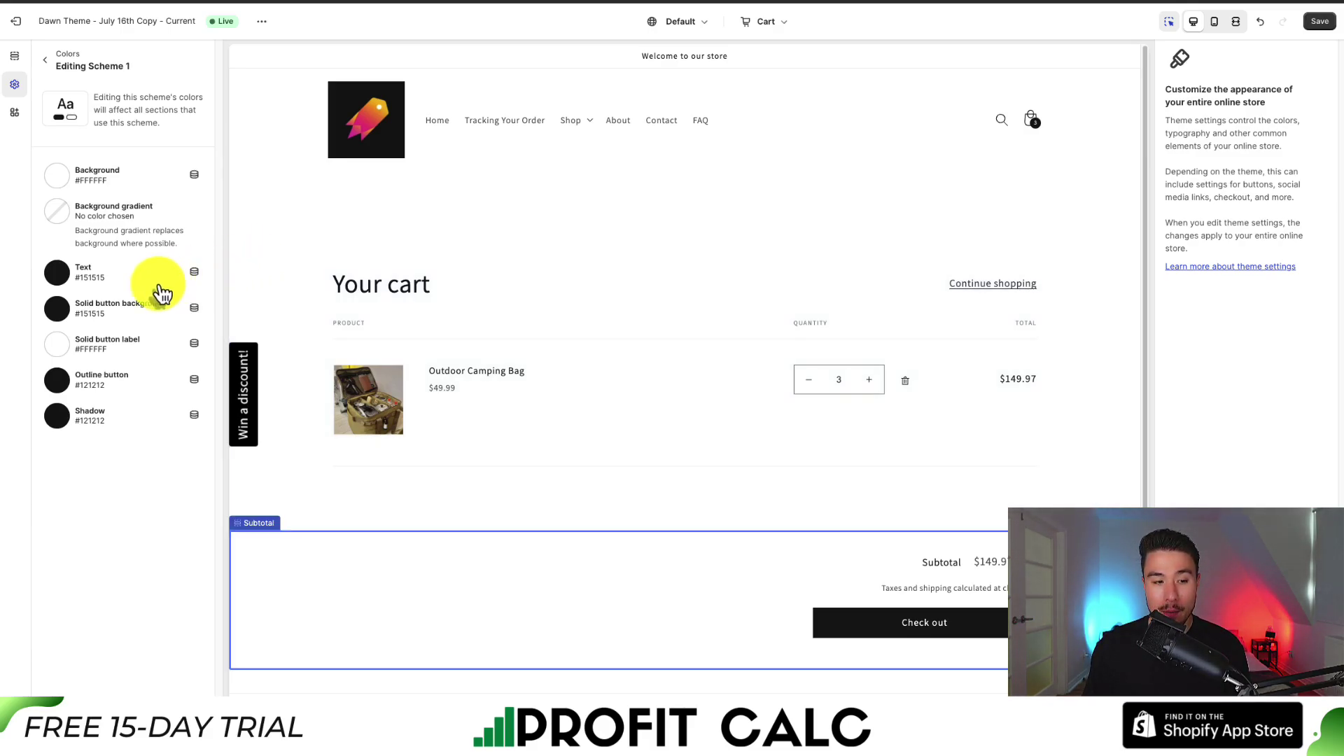
- Set Scheme 1's solid button background to blue #0842FF
{"action": "left_click", "coordinate": [66, 314]}
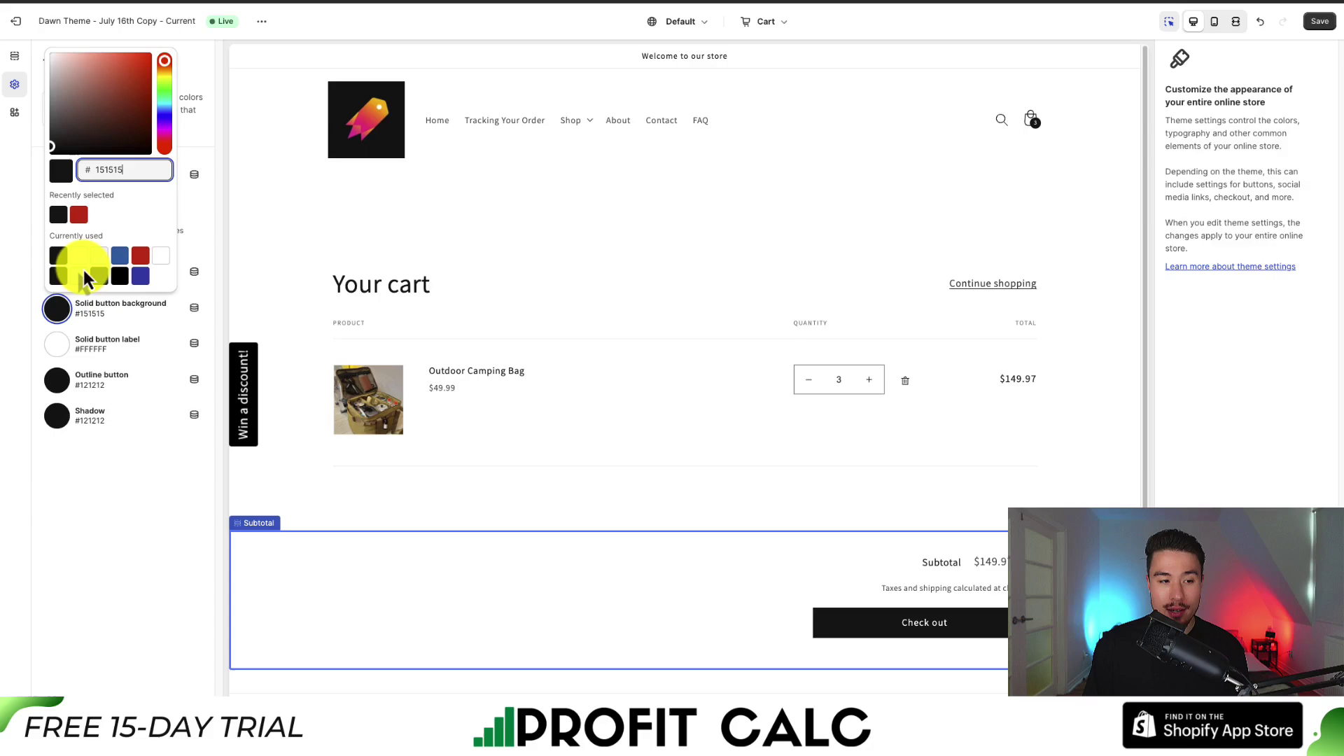
{"action": "left_click", "coordinate": [139, 257]}
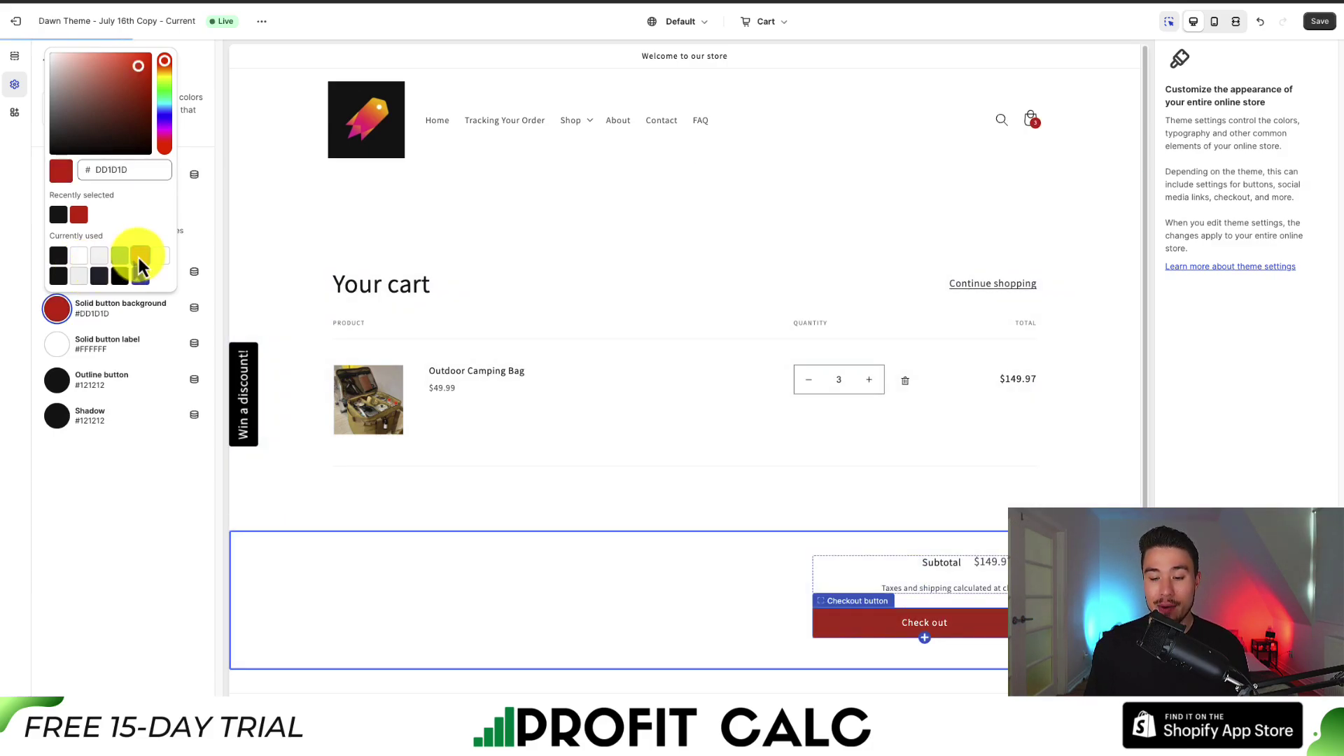
{"action": "left_click", "coordinate": [166, 78]}
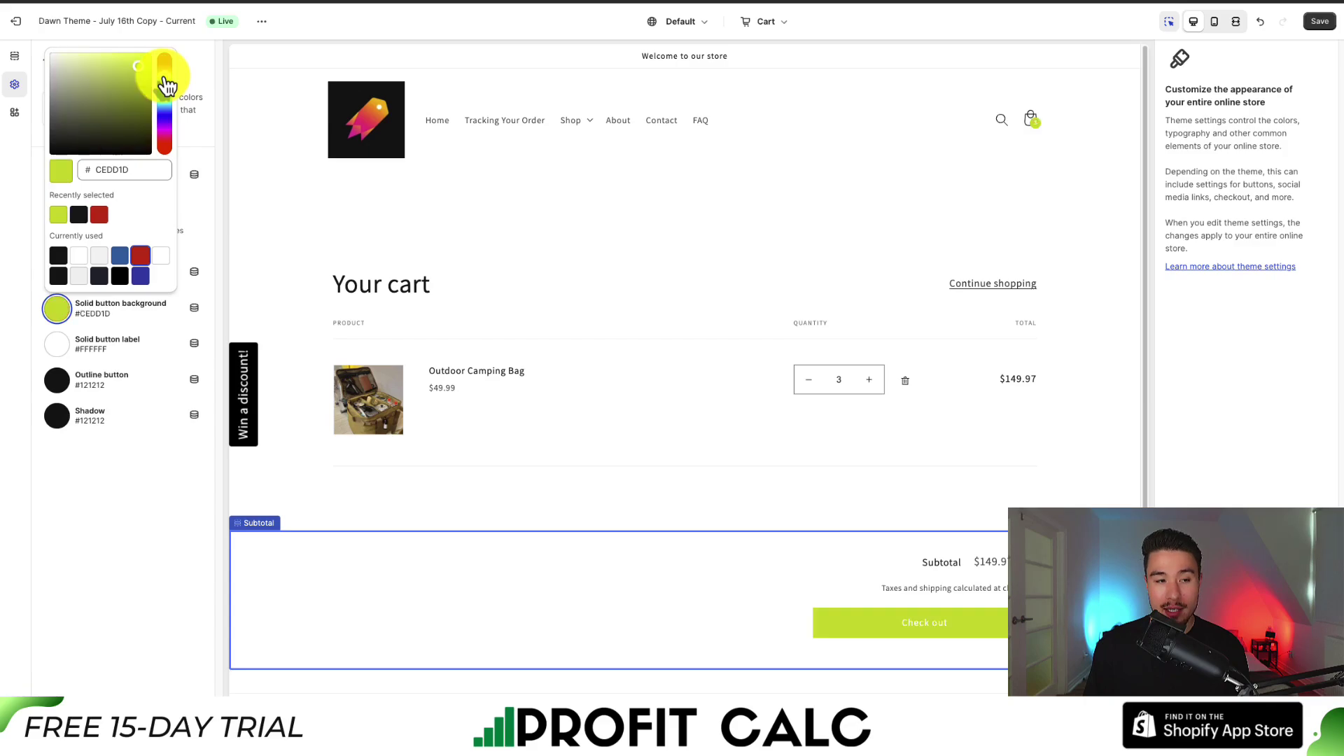
{"action": "left_click_drag", "start_coordinate": [166, 89], "coordinate": [166, 108]}
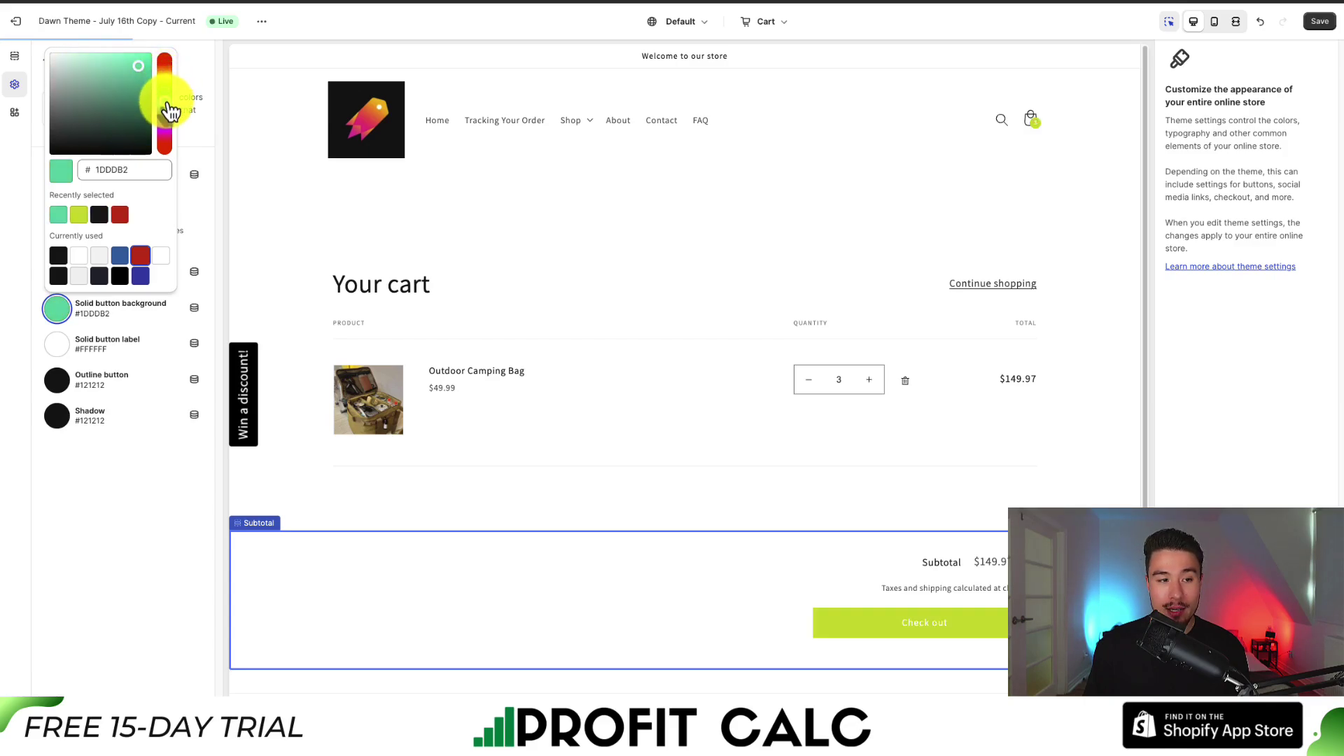
{"action": "left_click", "coordinate": [187, 84]}
- Set Scheme 1's solid button label colour to near-black #060000
{"action": "left_click", "coordinate": [608, 468]}
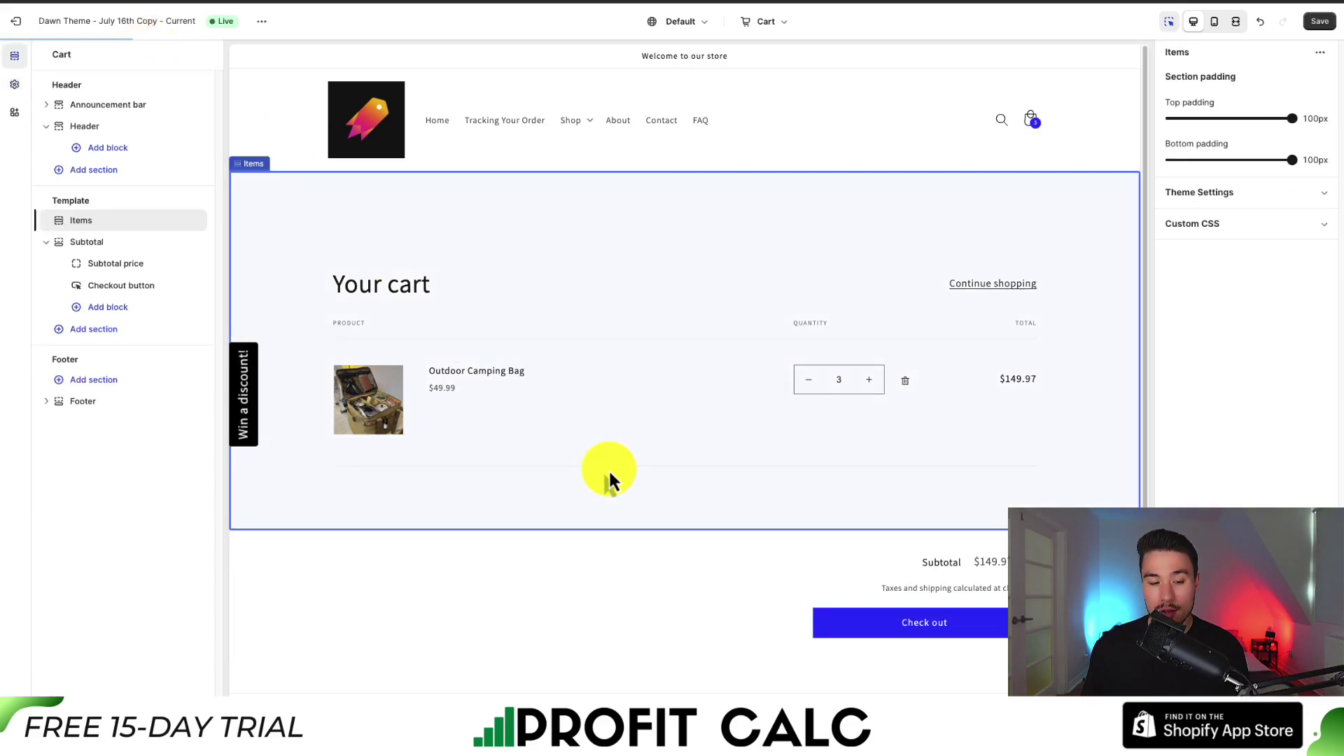
{"action": "left_click", "coordinate": [826, 622]}
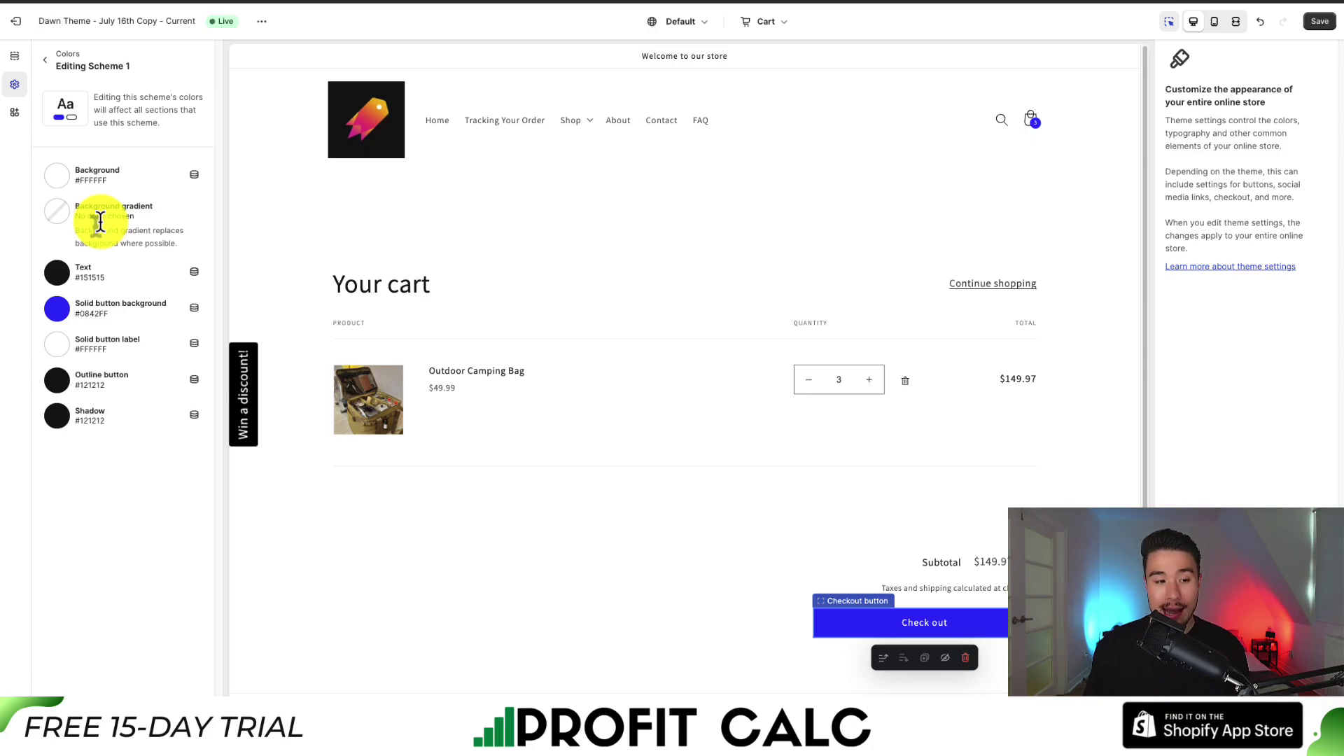
{"action": "left_click", "coordinate": [62, 350]}
{"action": "left_click_drag", "start_coordinate": [114, 184], "coordinate": [140, 196]}
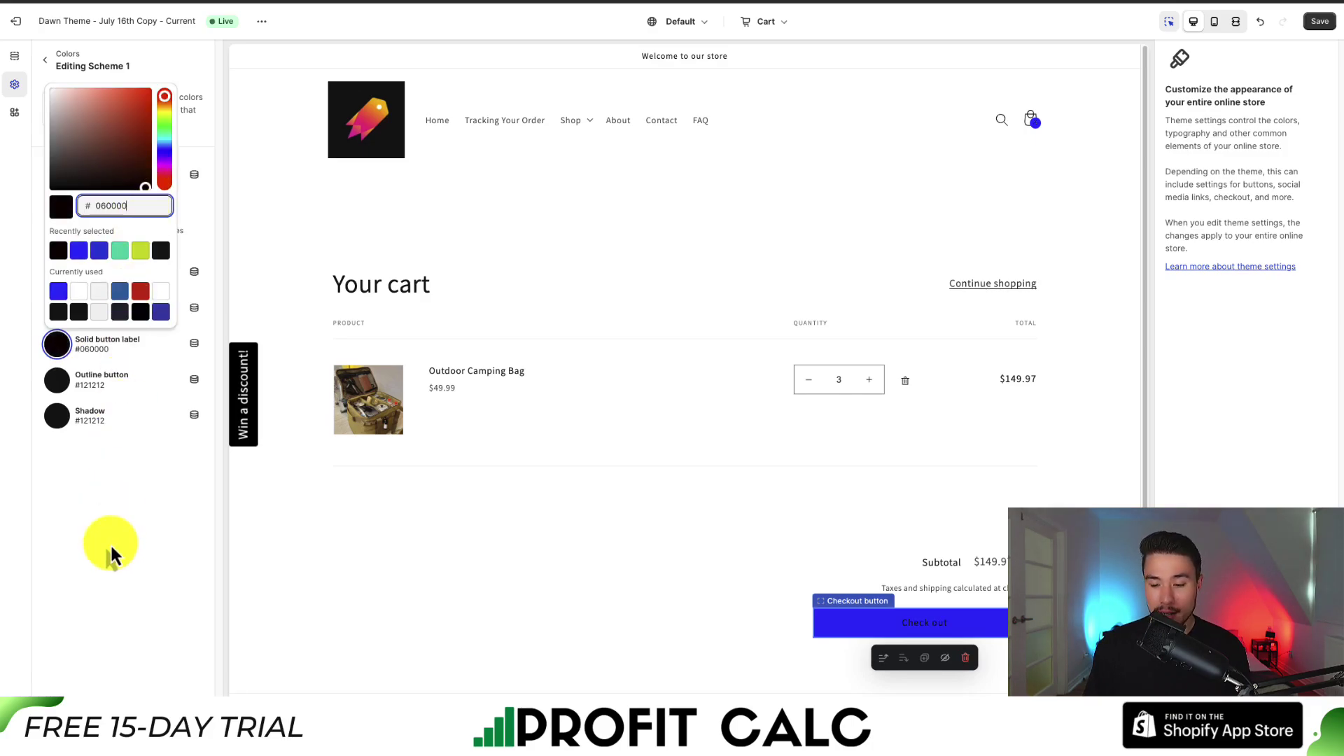
{"action": "left_click", "coordinate": [464, 623]}
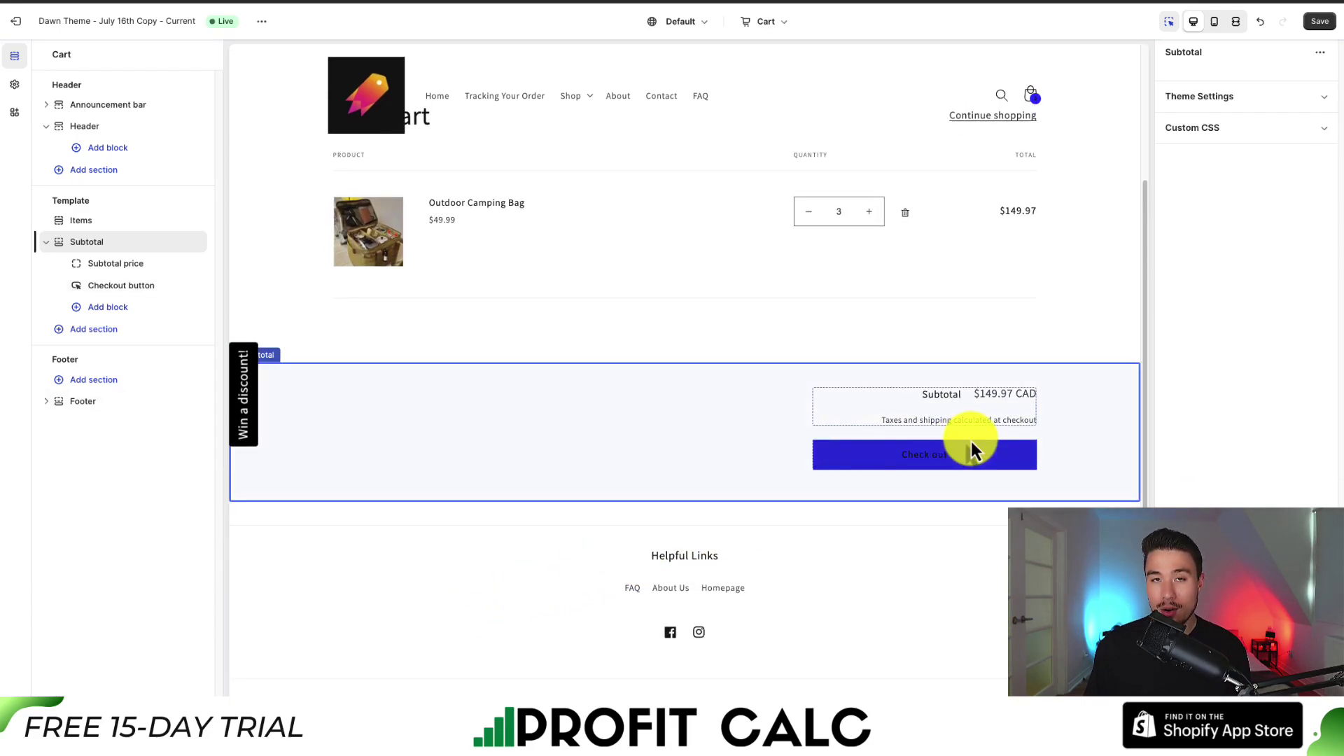
- Save the recoloured theme, then go from the product page back to the Cart page
{"action": "left_click", "coordinate": [1317, 22]}
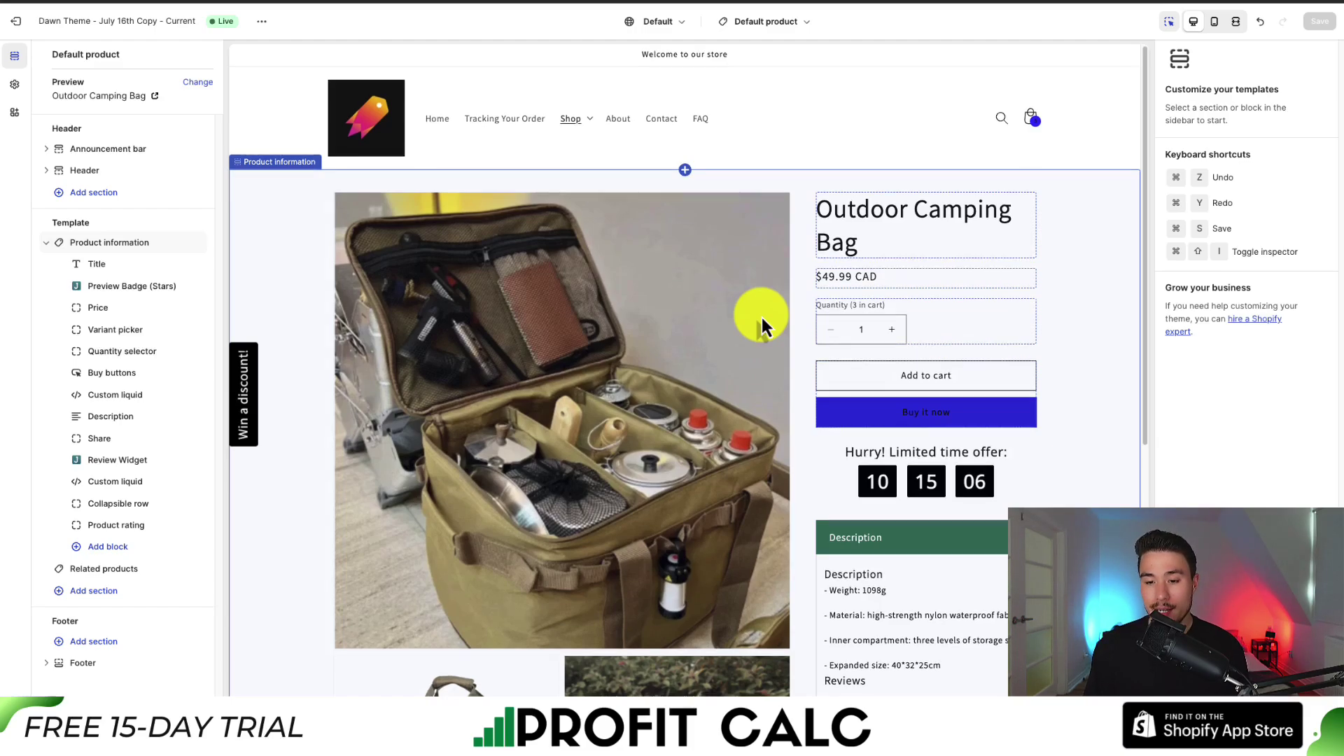
{"action": "scroll", "coordinate": [766, 321], "scroll_direction": "down", "scroll_amount": 1}
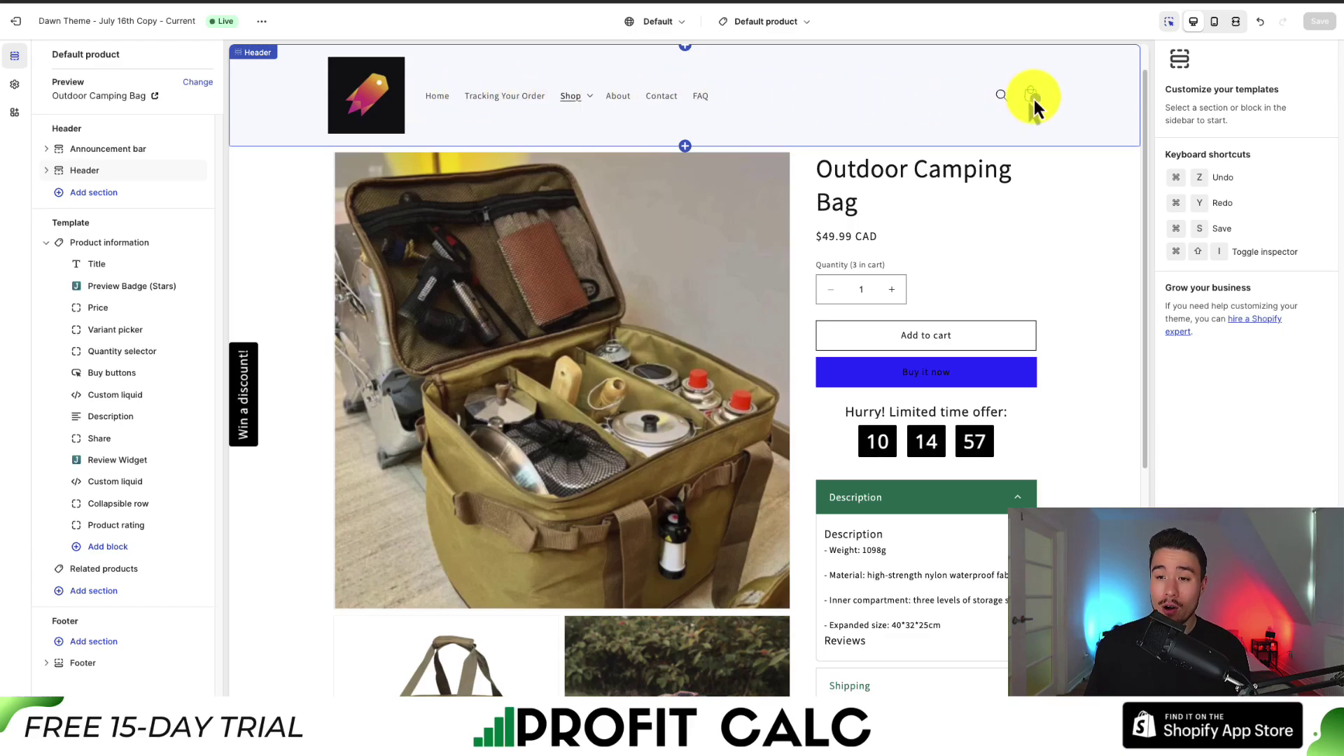
{"action": "left_click", "coordinate": [1036, 101]}
{"action": "left_click", "coordinate": [1035, 100]}
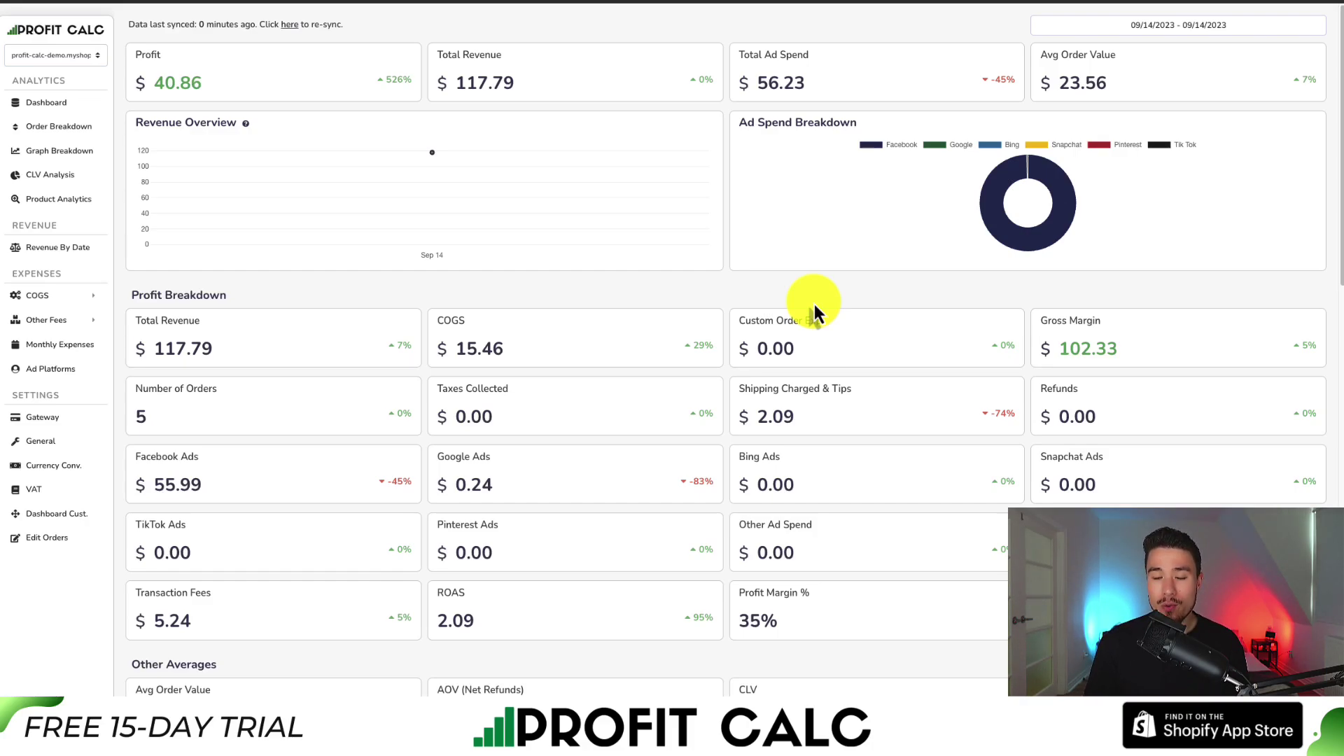
- Set the dashboard date range to the Last 7 Days preset, 09/08/2023–09/14/2023
{"action": "left_click", "coordinate": [1152, 27]}
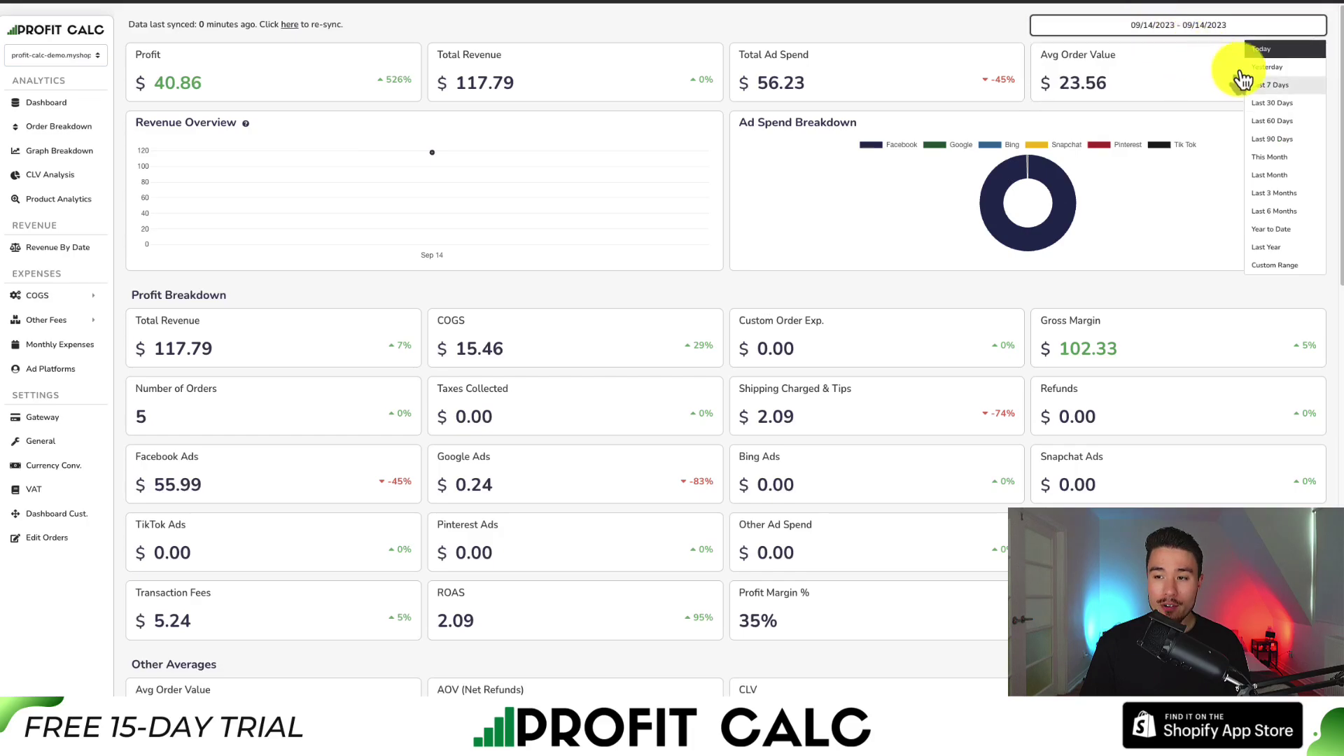
{"action": "left_click", "coordinate": [1288, 102]}
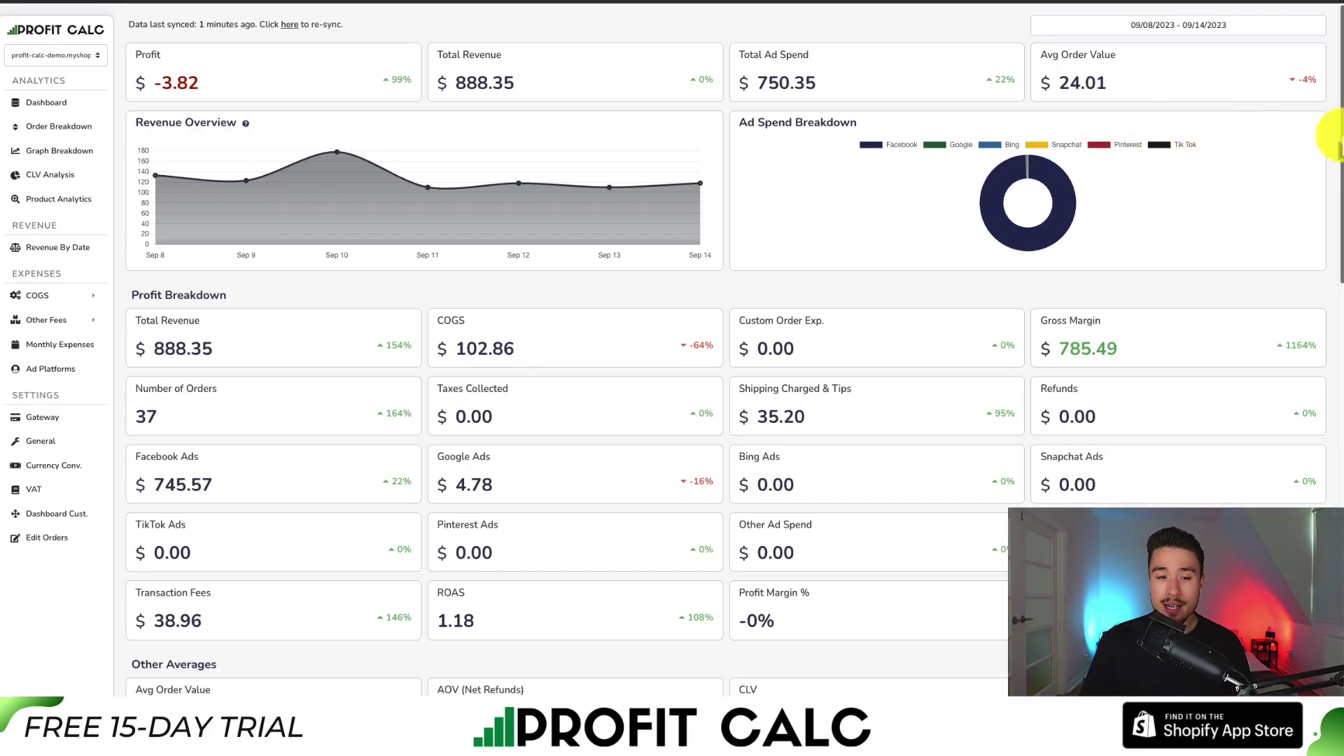
{"action": "mouse_move", "coordinate": [1337, 137]}
{"action": "left_mouse_down"}
{"action": "mouse_move", "coordinate": [1336, 503]}
{"action": "mouse_move", "coordinate": [1334, 140]}
{"action": "left_mouse_up"}
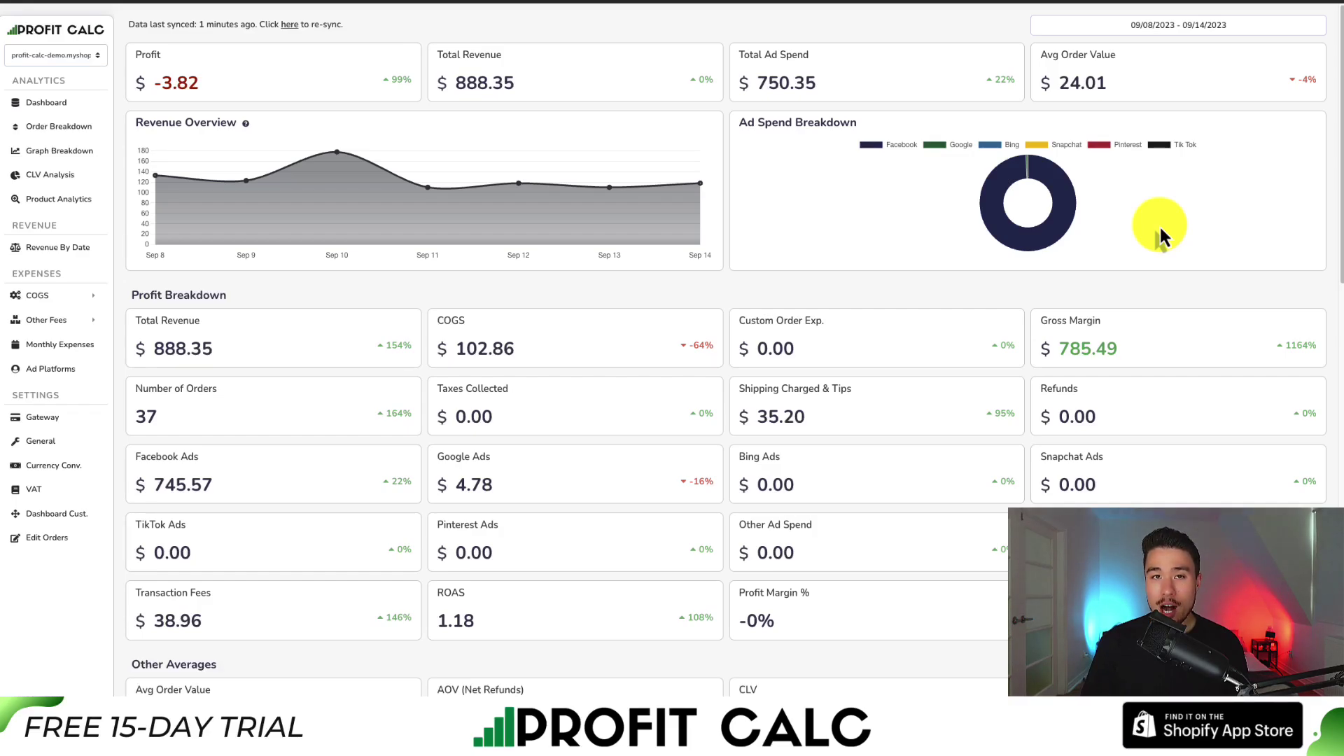